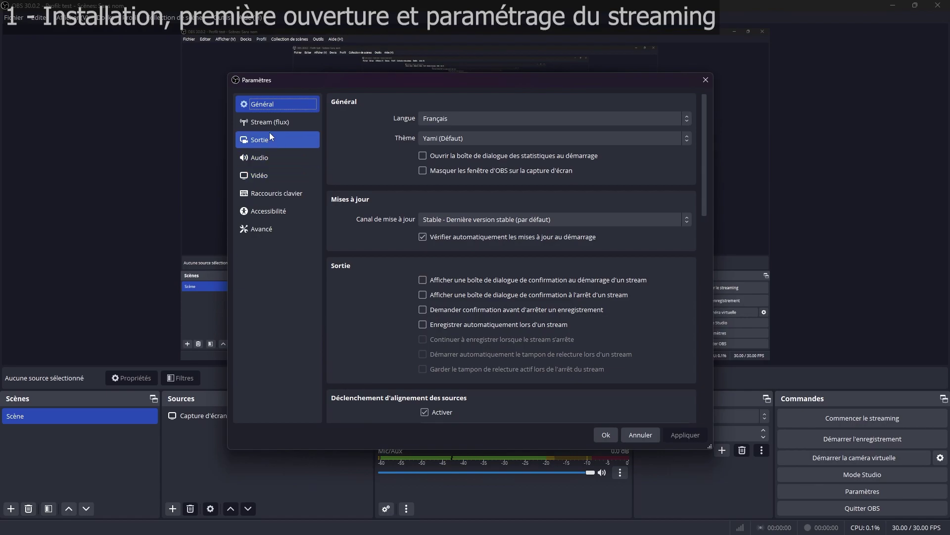
Step: Link a Twitch account for streaming and set chat extensions to BetterTTV et FrankerFaceZ
left_click(294, 121)
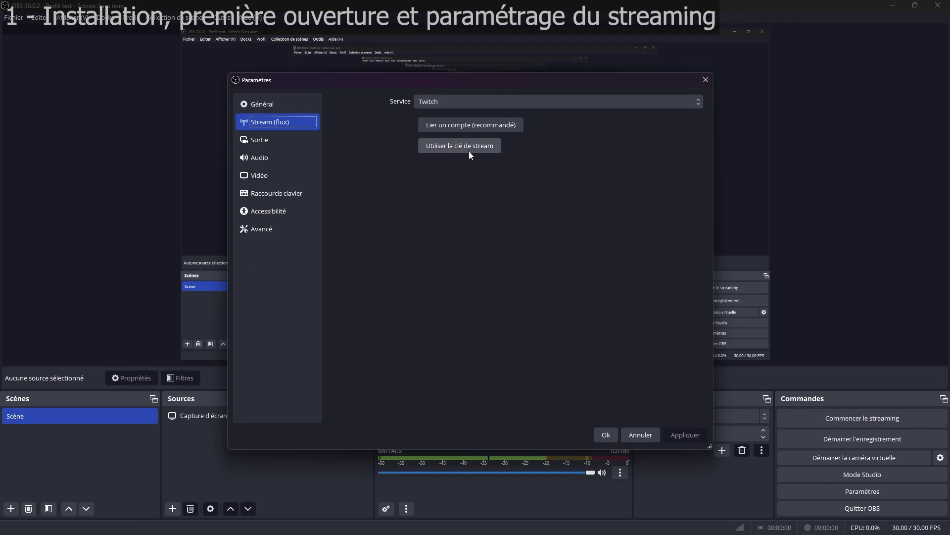
left_click(471, 124)
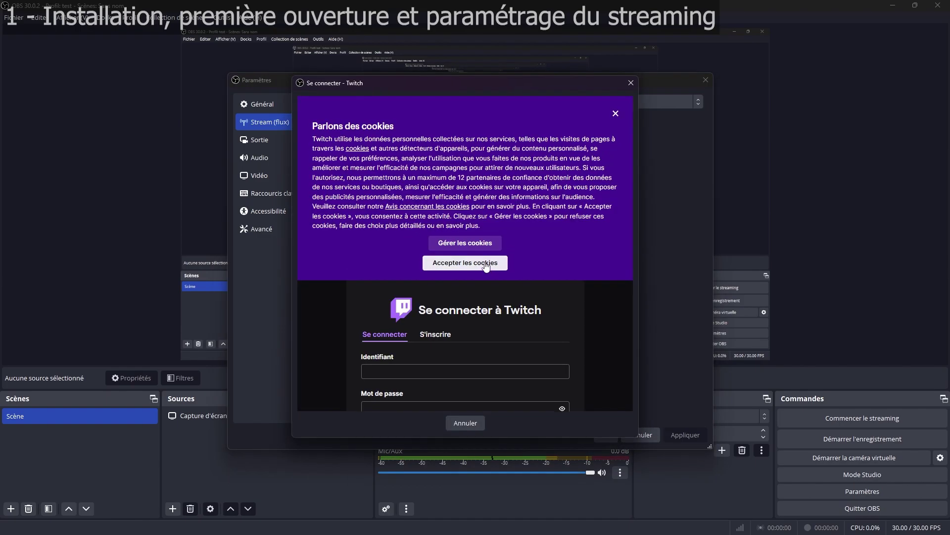
left_click(440, 262)
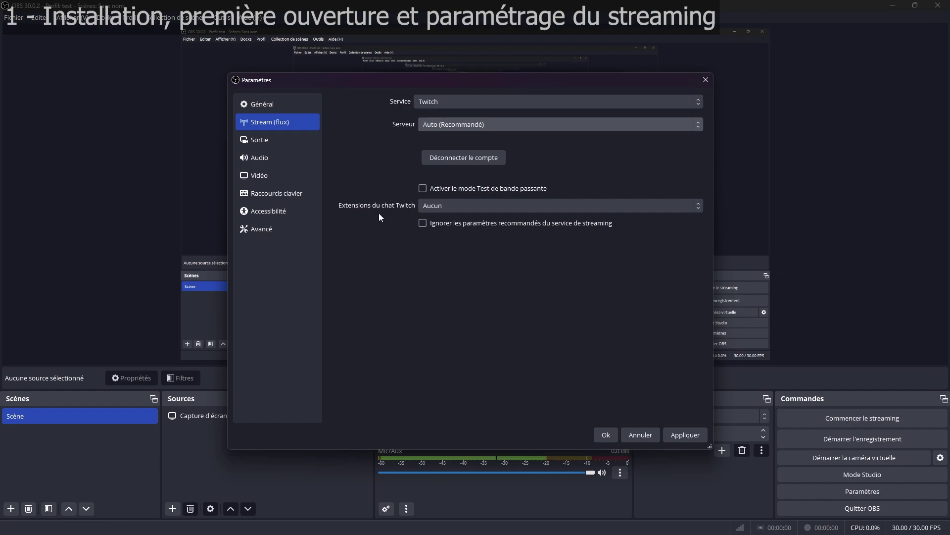
left_click(453, 207)
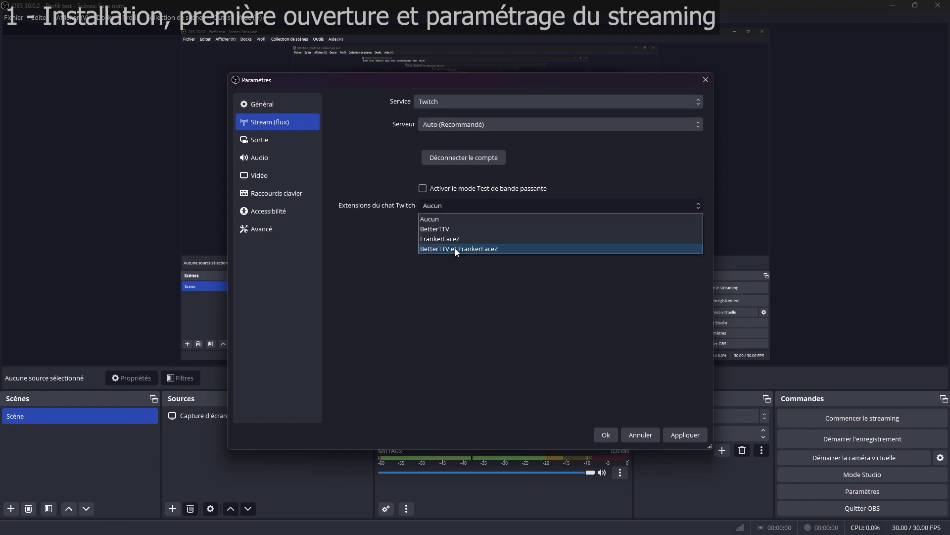
left_click(455, 248)
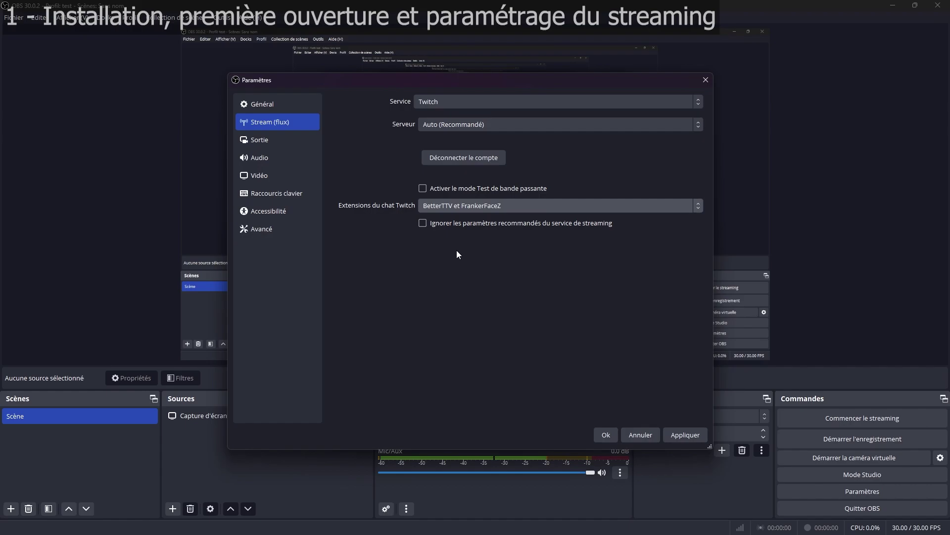
Step: Switch output mode to Avancé, keep FFmpeg AAC audio, and review the video encoders
left_click(279, 143)
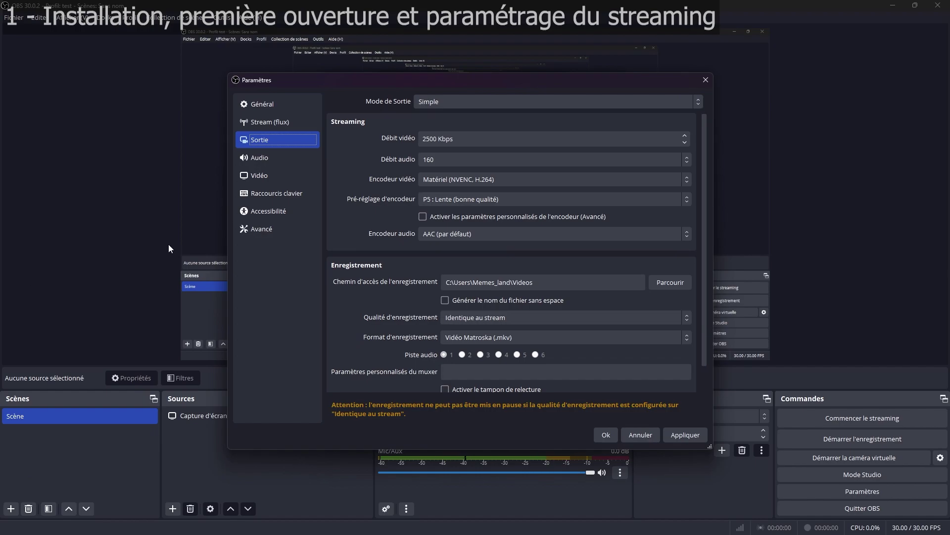
left_click(480, 103)
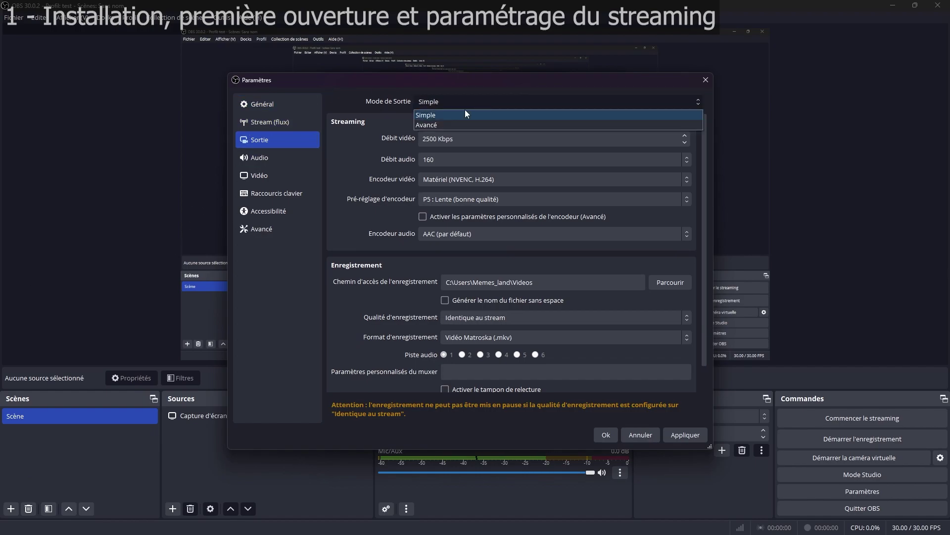
left_click(438, 125)
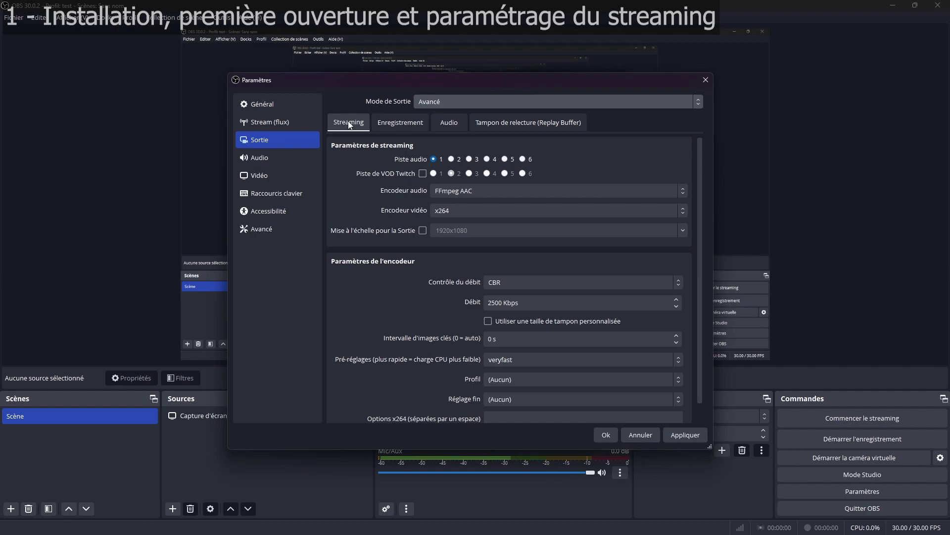
left_click(434, 159)
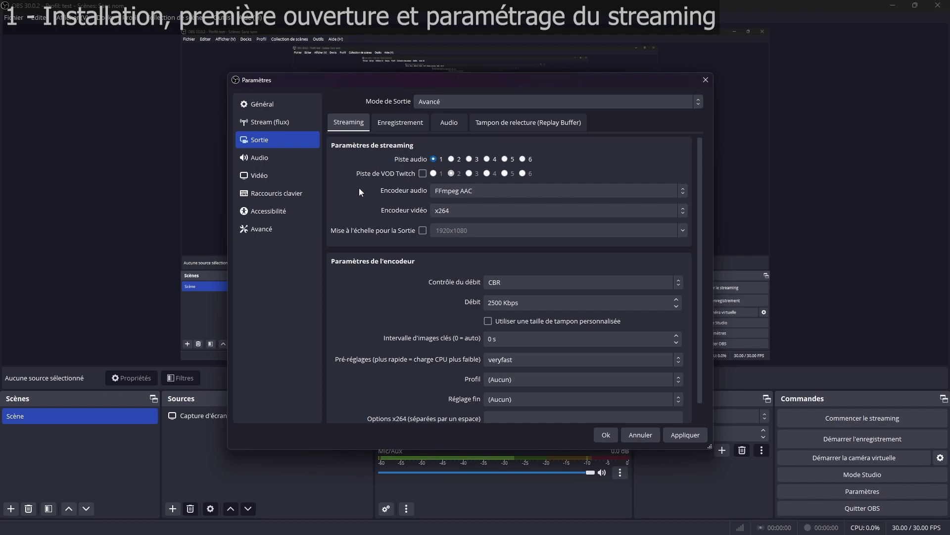
left_click(456, 191)
left_click(453, 193)
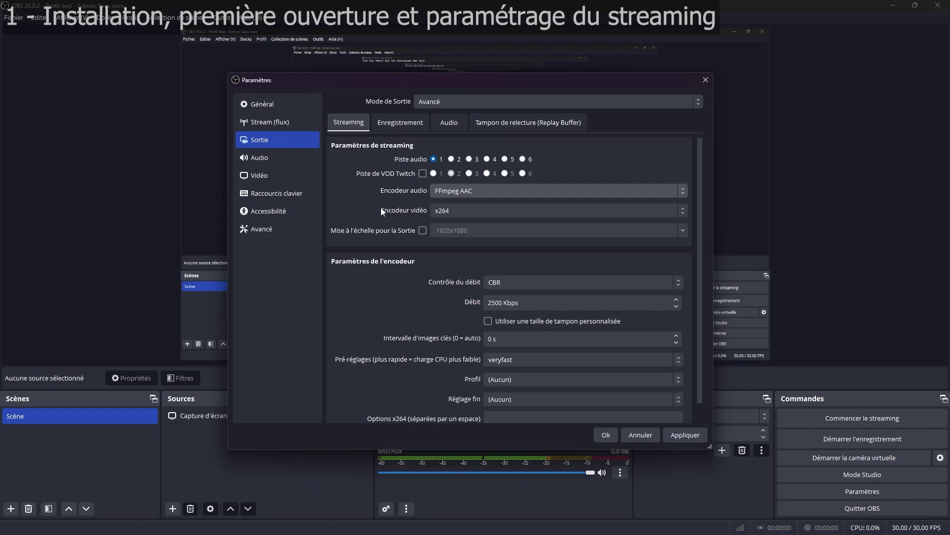
left_click(463, 211)
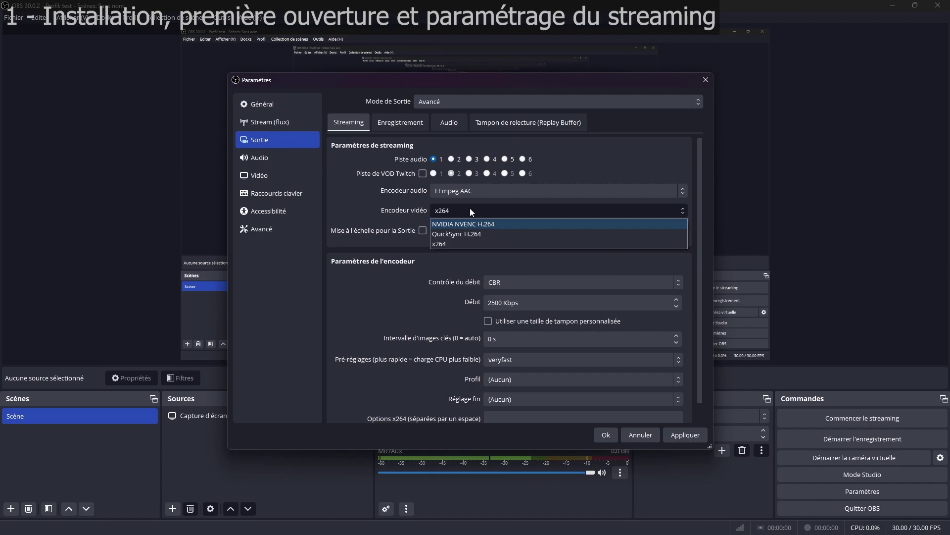
Step: Compare QuickSync H.264 and x264 encoders, settling on NVIDIA NVENC H.264 for streaming
left_click(495, 225)
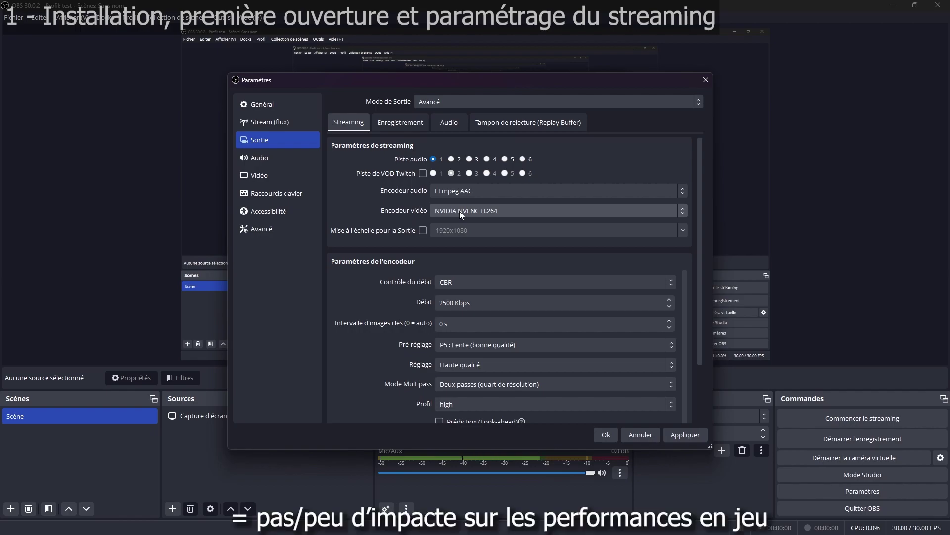
left_click(459, 211)
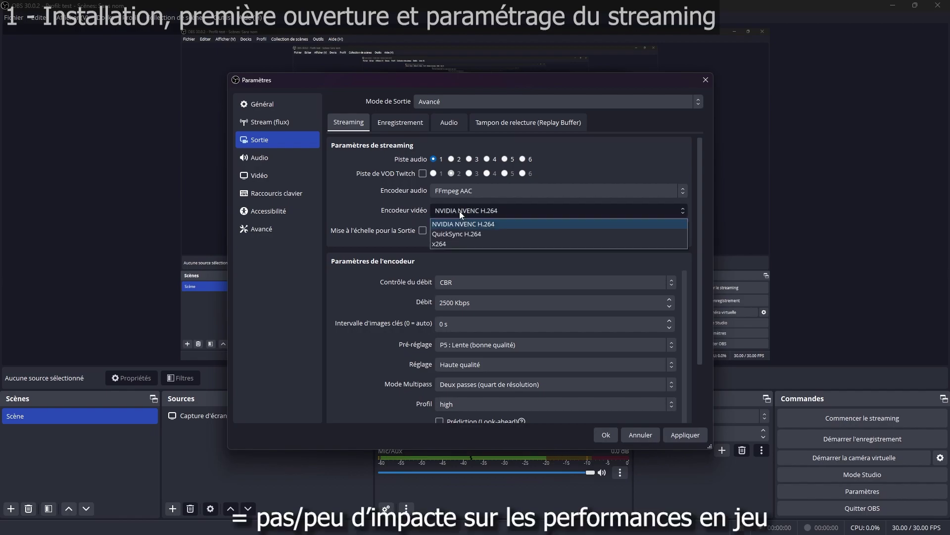
left_click(492, 237)
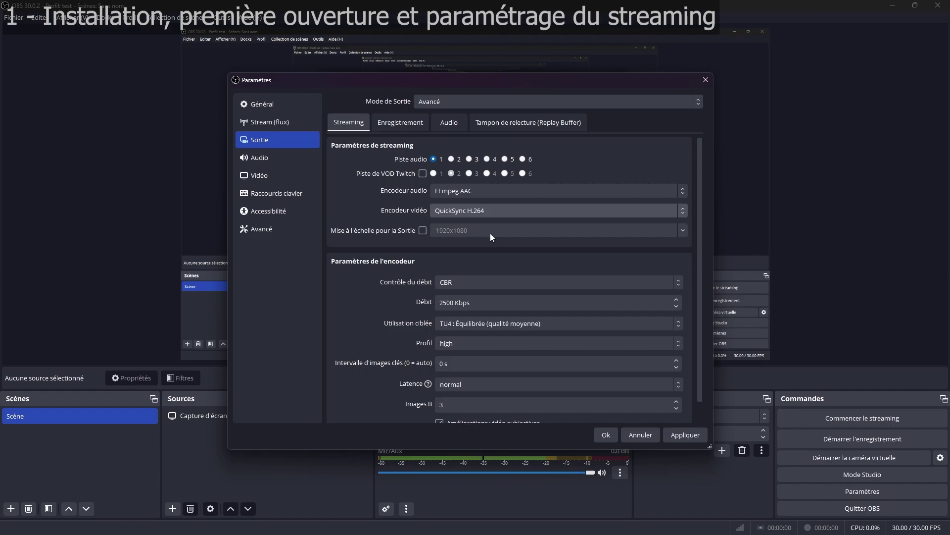
left_click(496, 210)
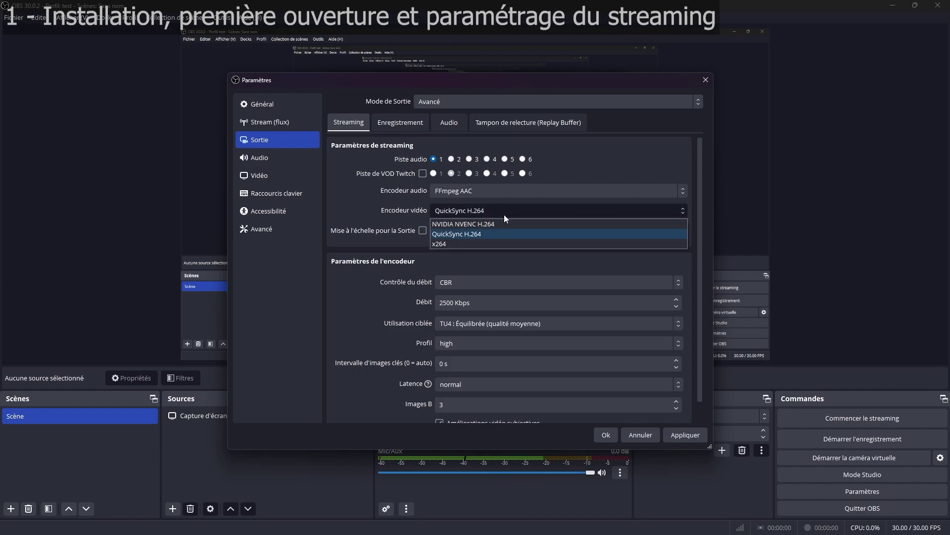
left_click(458, 245)
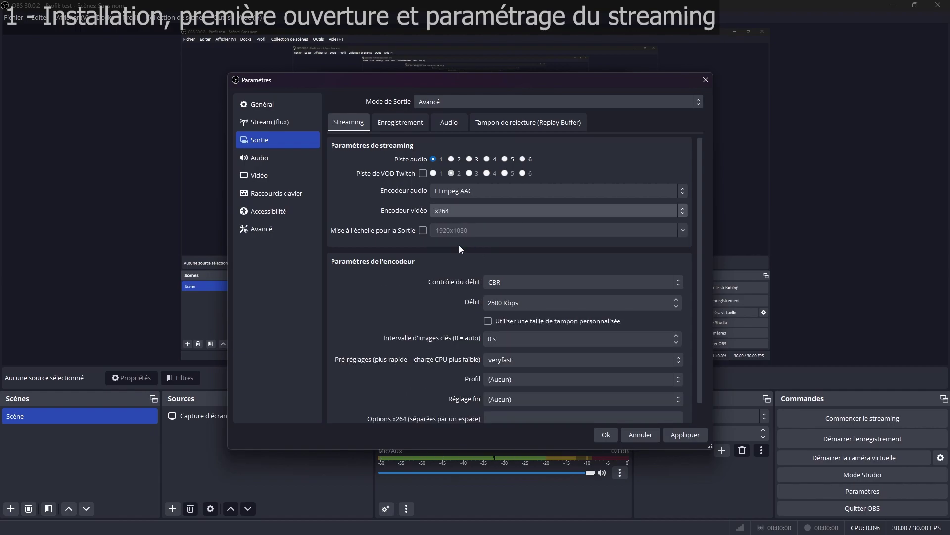
left_click(464, 212)
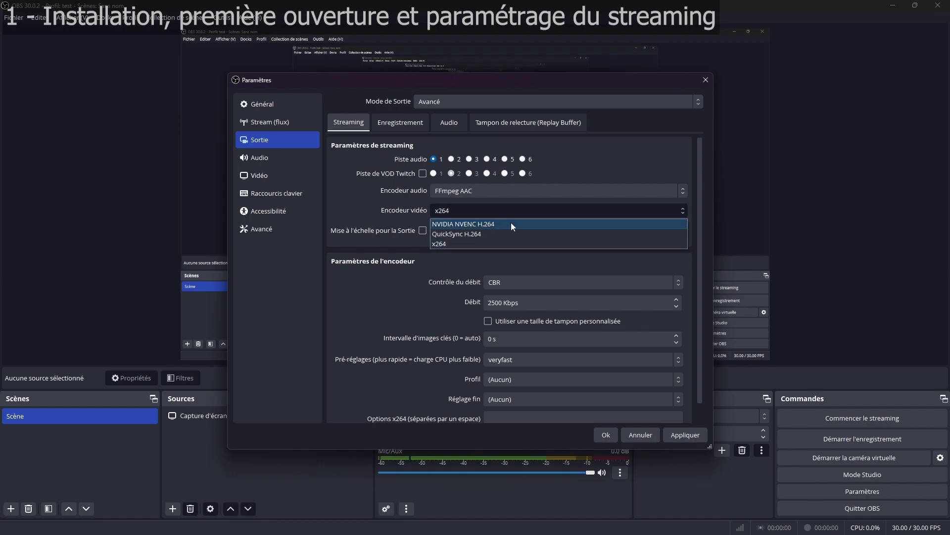
left_click(498, 223)
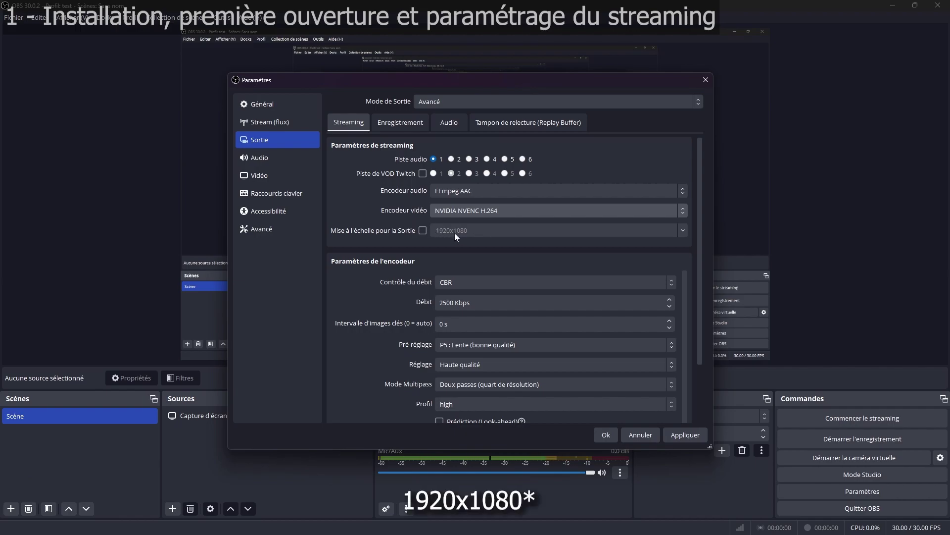
scroll(471, 239, "down", 1)
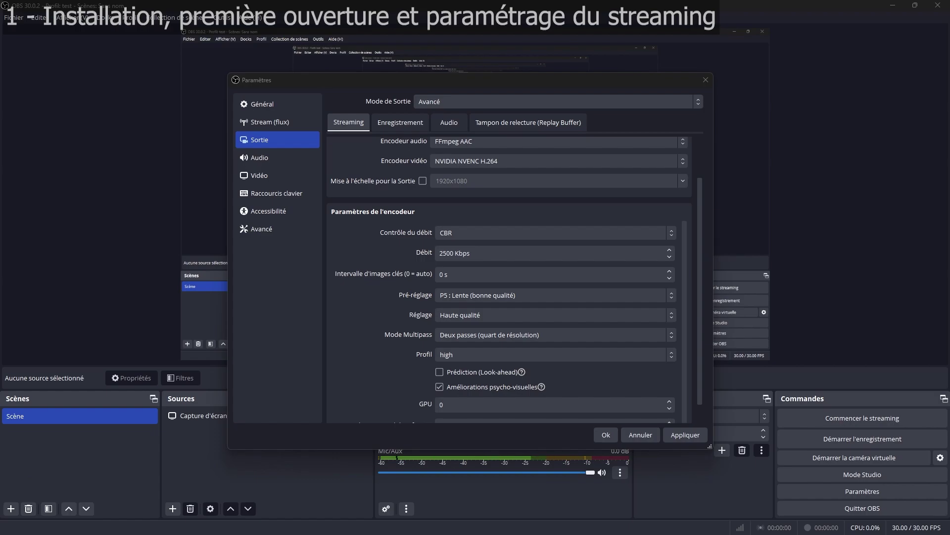
key("alt+Tab")
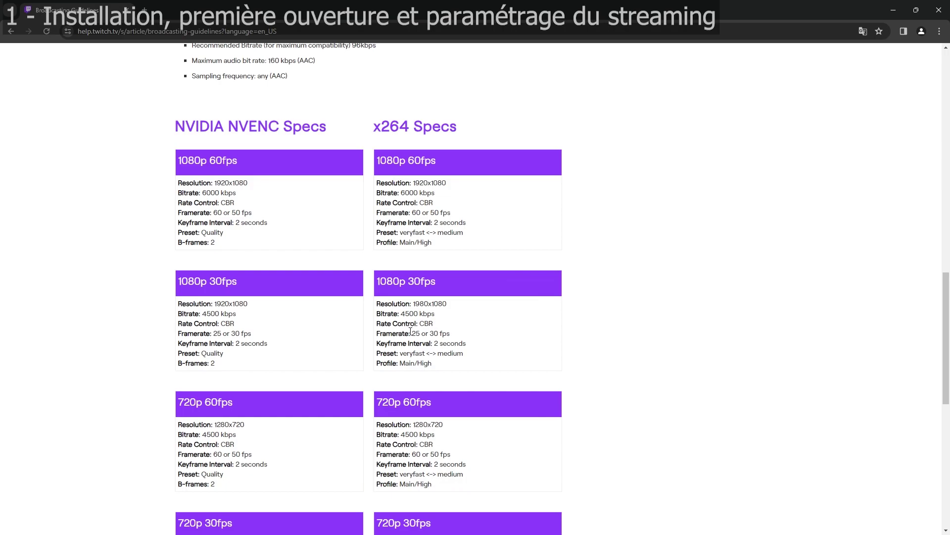
key("alt+Tab")
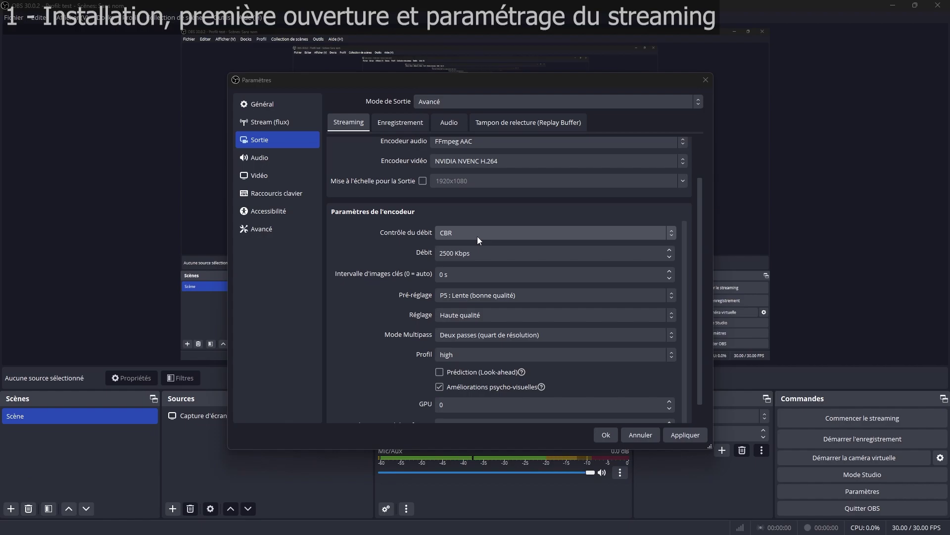
Step: Set the streaming bitrate to 6000 Kbps and the keyframe interval to 2 s
double_click(444, 253)
type("6000")
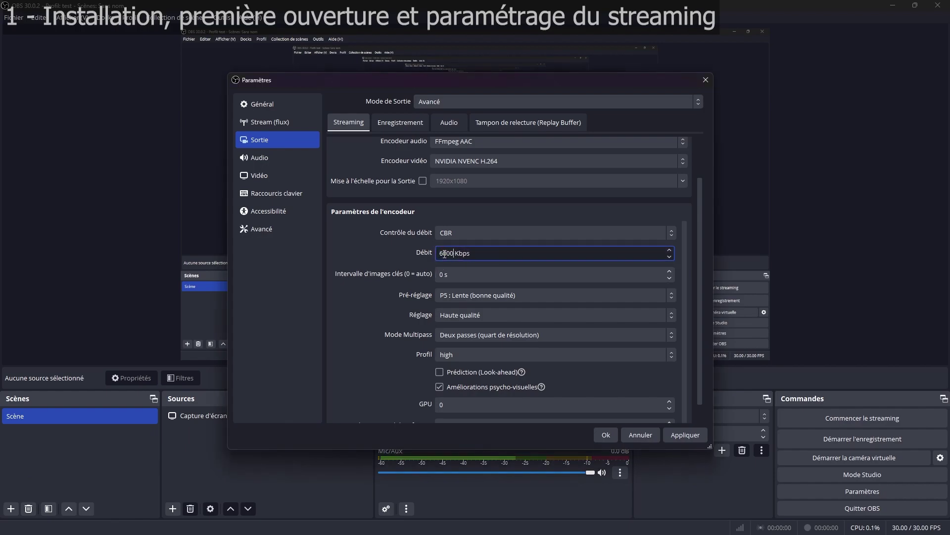
key("Tab")
type("2")
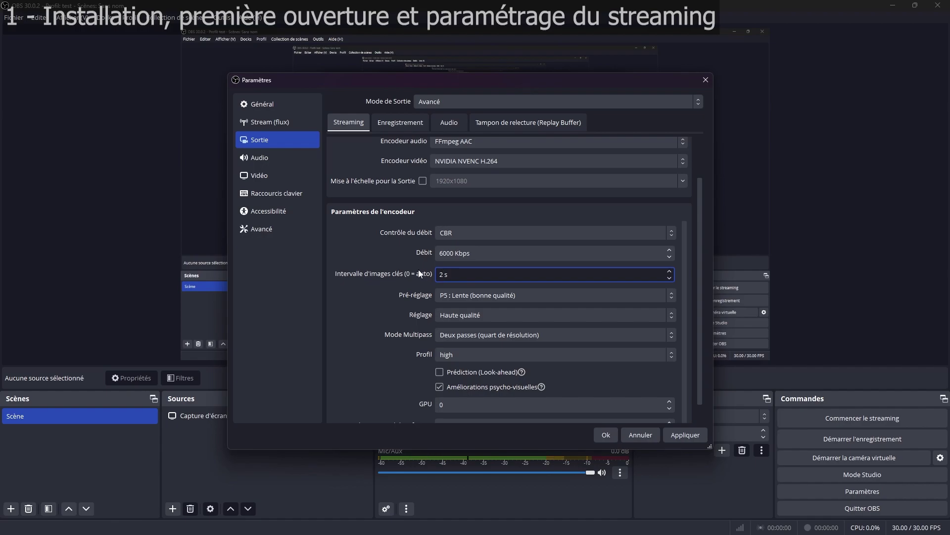
key("Tab")
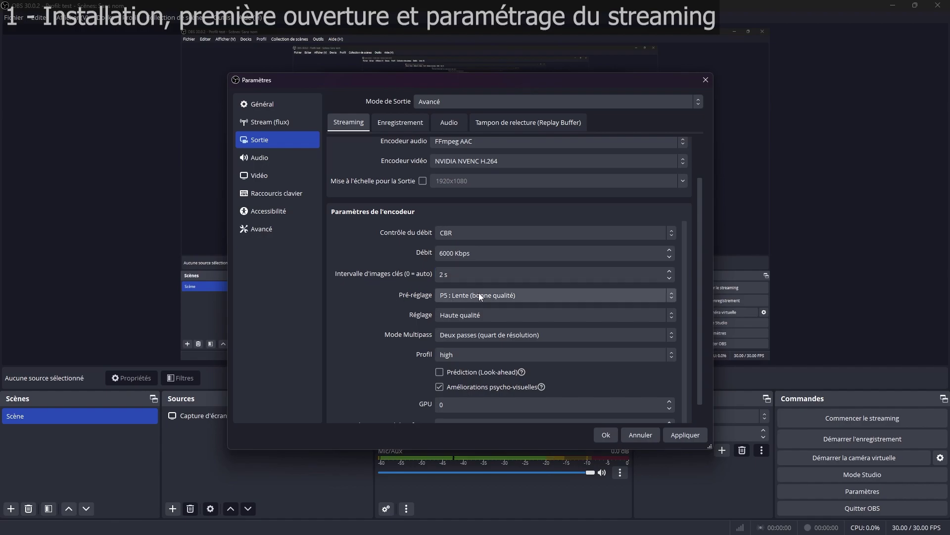
Step: Keep preset P5, Haute qualité tuning and two-pass quarter-resolution multipass, then apply
left_click(479, 294)
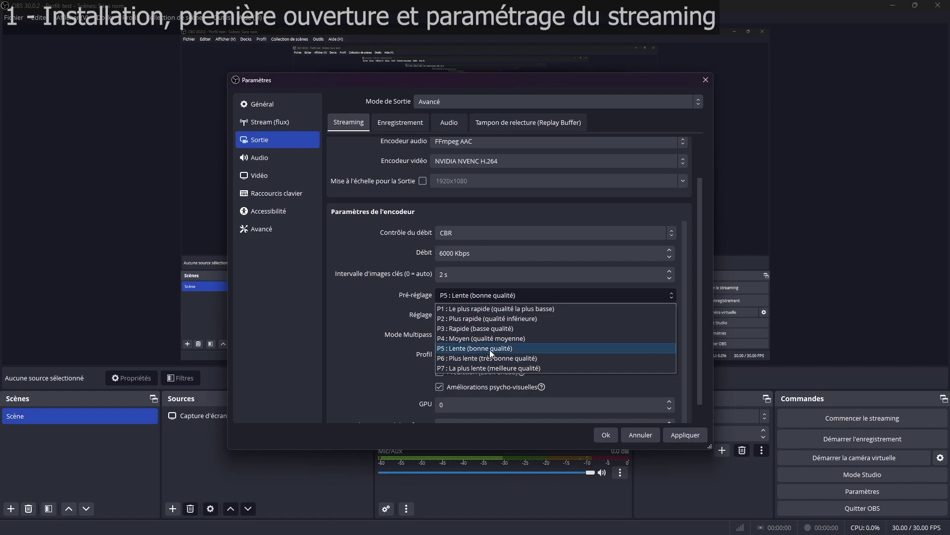
left_click(487, 296)
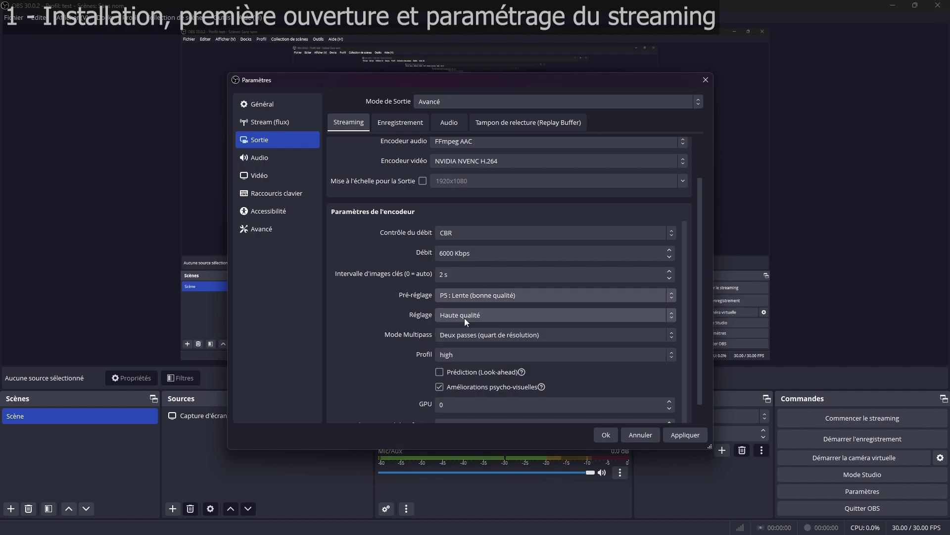
left_click(464, 318)
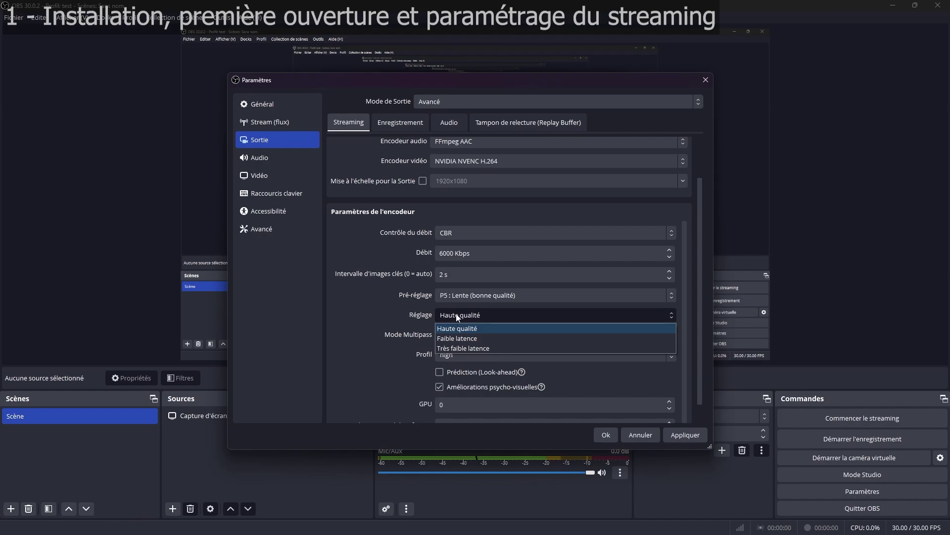
left_click(365, 333)
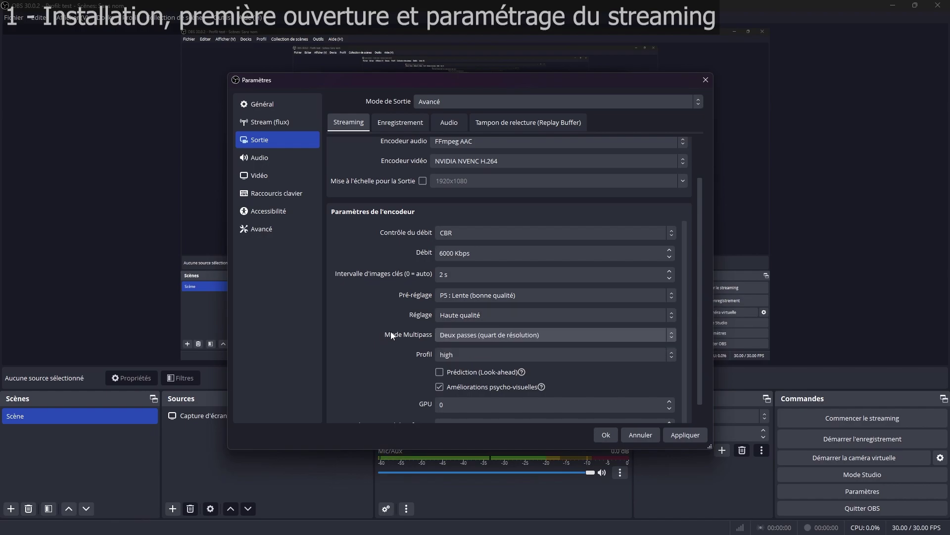
left_click(490, 335)
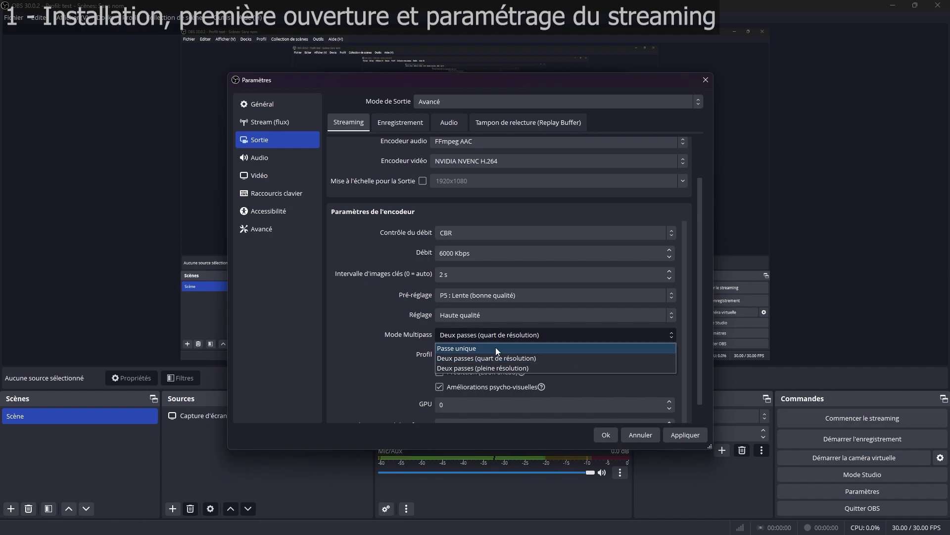
left_click(366, 342)
scroll(367, 352, "down", 1)
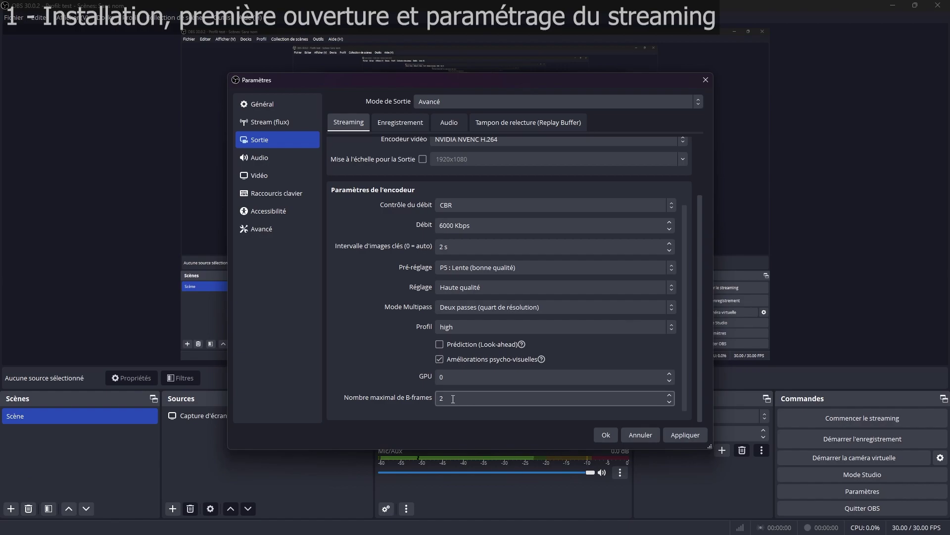
left_click(685, 434)
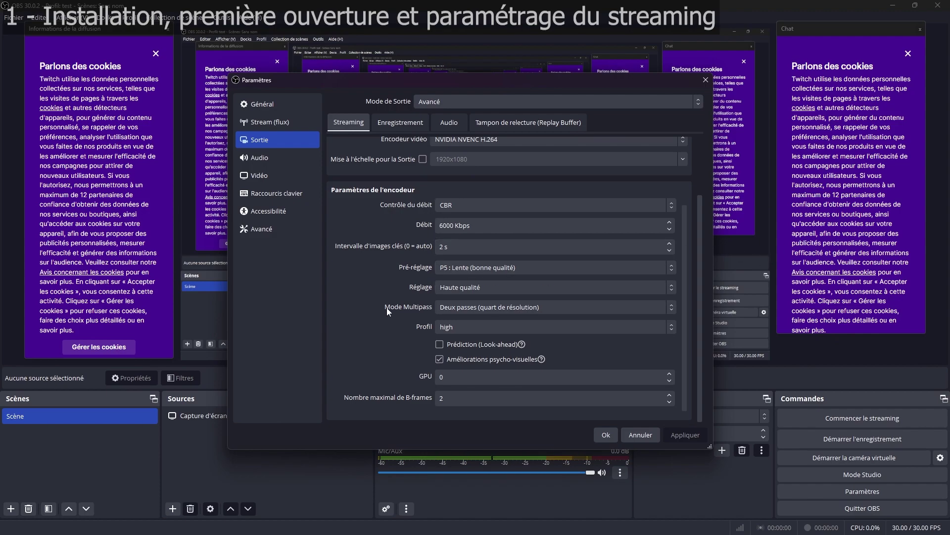
Step: Set the Vidéo output resolution to 1920x1080 and the frame rate to 60 FPS
left_click(275, 176)
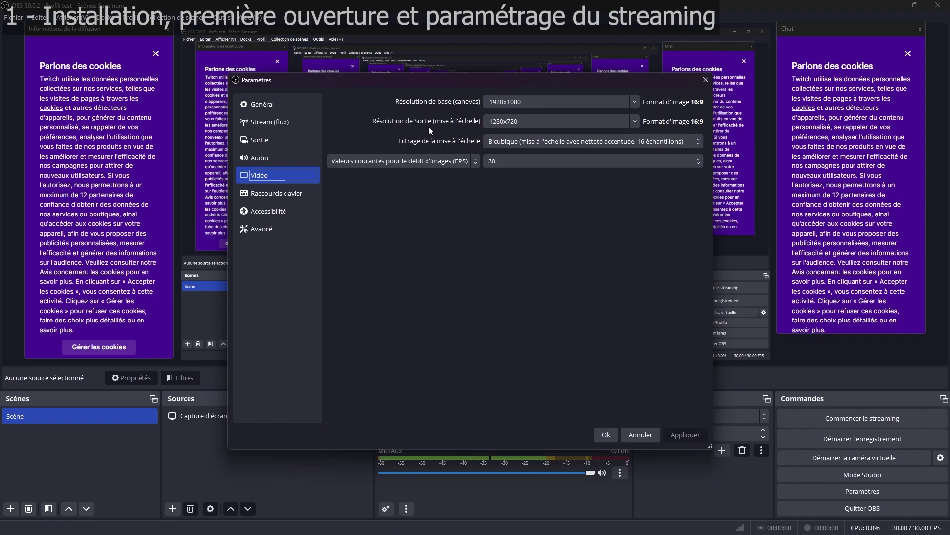
left_click(635, 122)
left_click(518, 135)
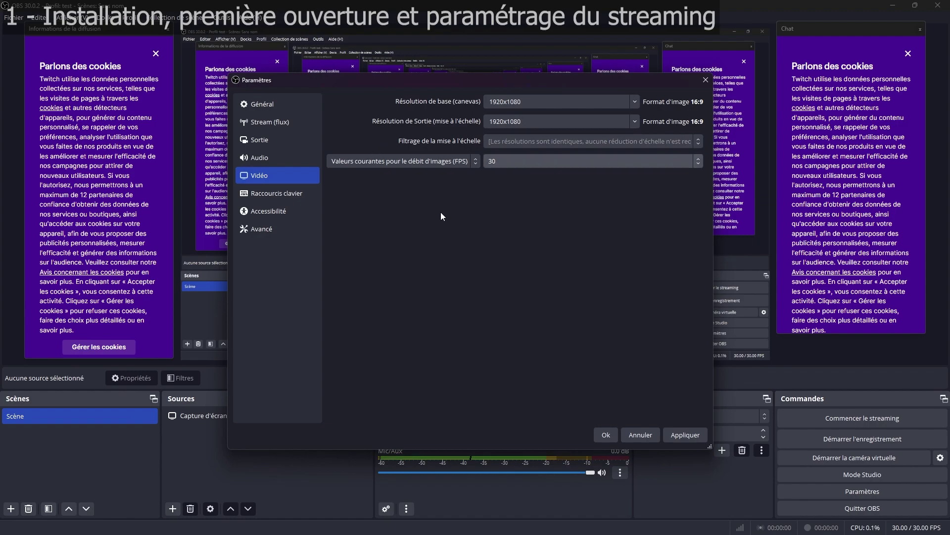
left_click(510, 165)
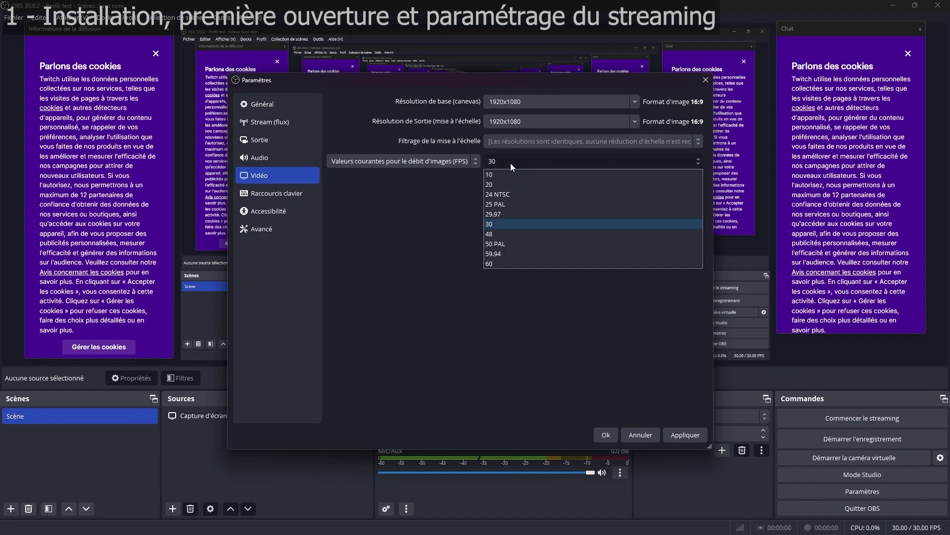
left_click(501, 265)
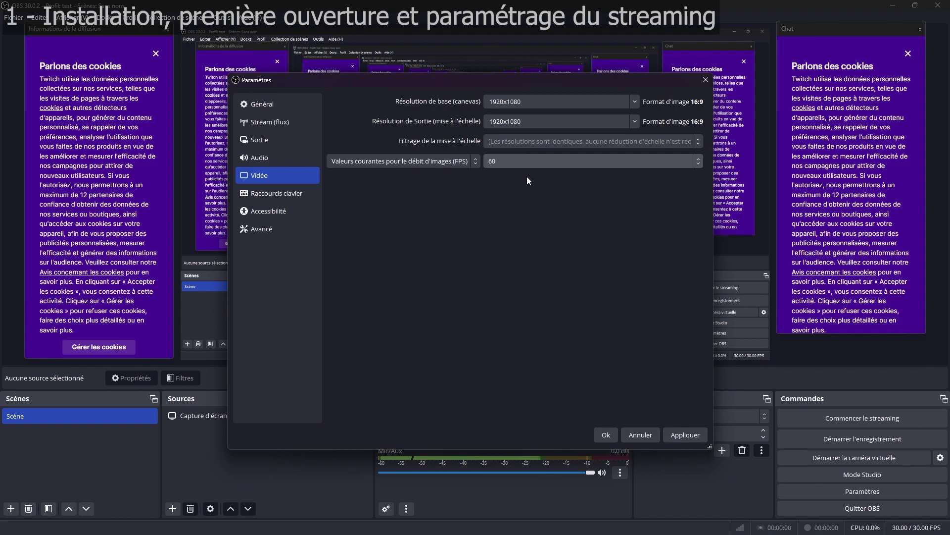
left_click(509, 159)
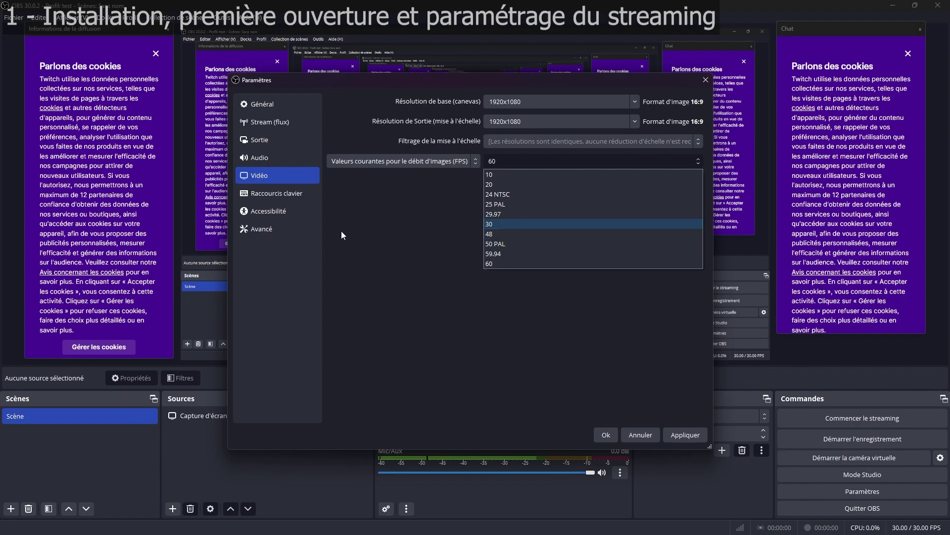
left_click(682, 435)
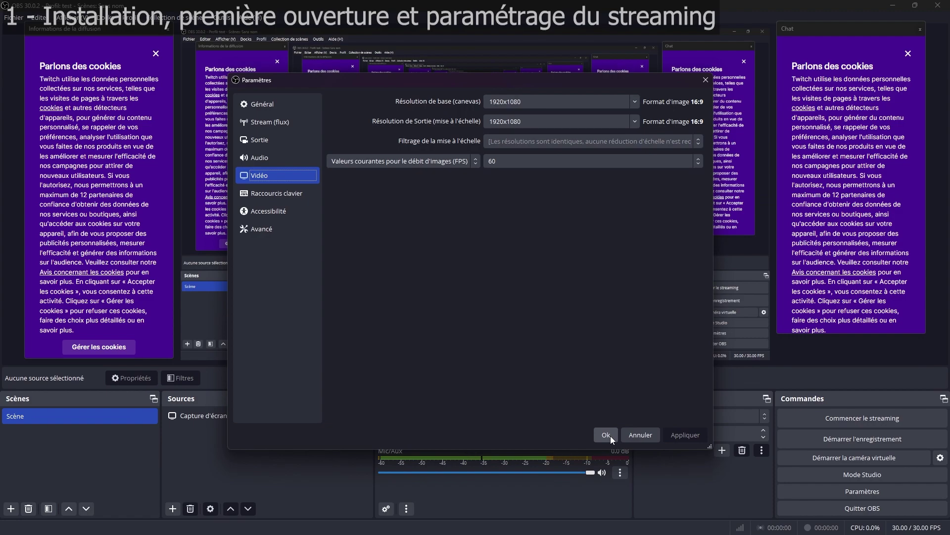
Step: Save and close the settings, then dismiss the cookie notices on both Twitch docks
left_click(610, 436)
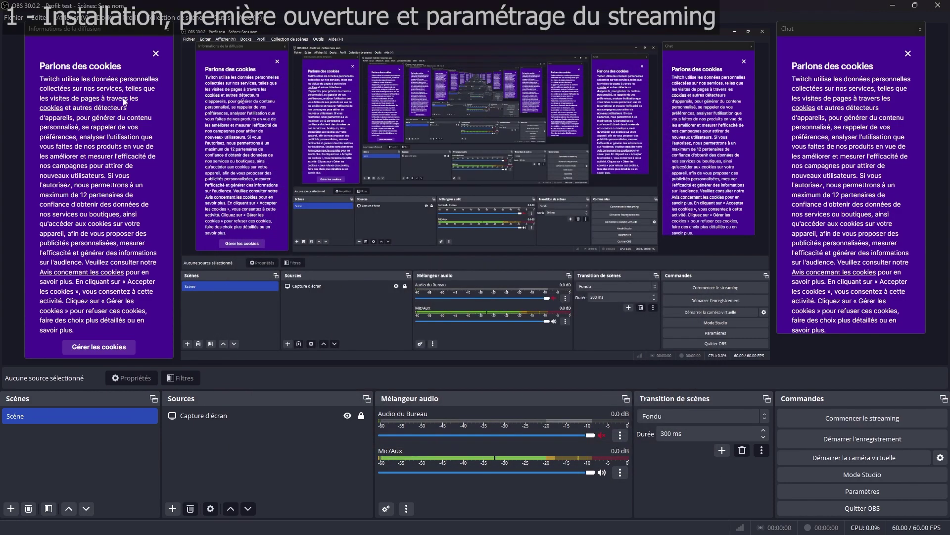
left_click(155, 53)
left_click(908, 54)
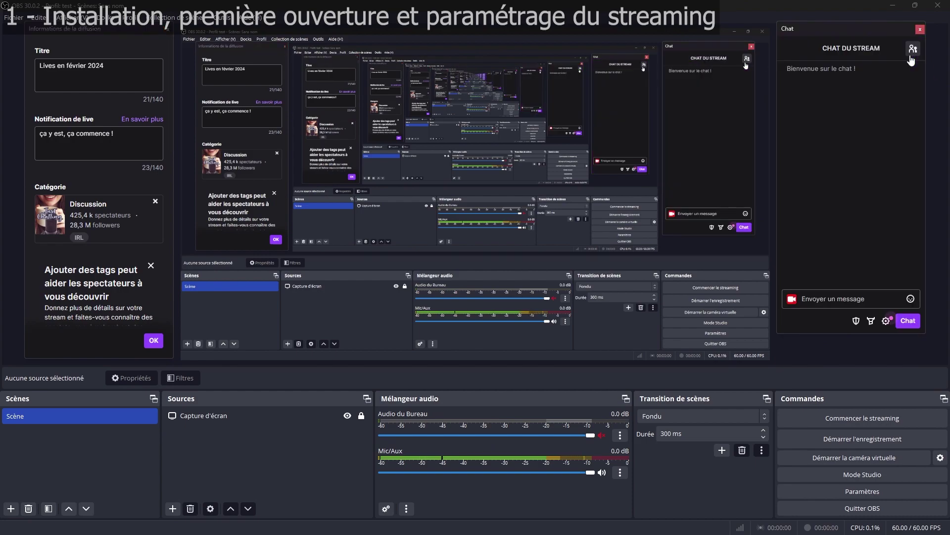
scroll(83, 169, "down", 5)
scroll(82, 169, "down", 3)
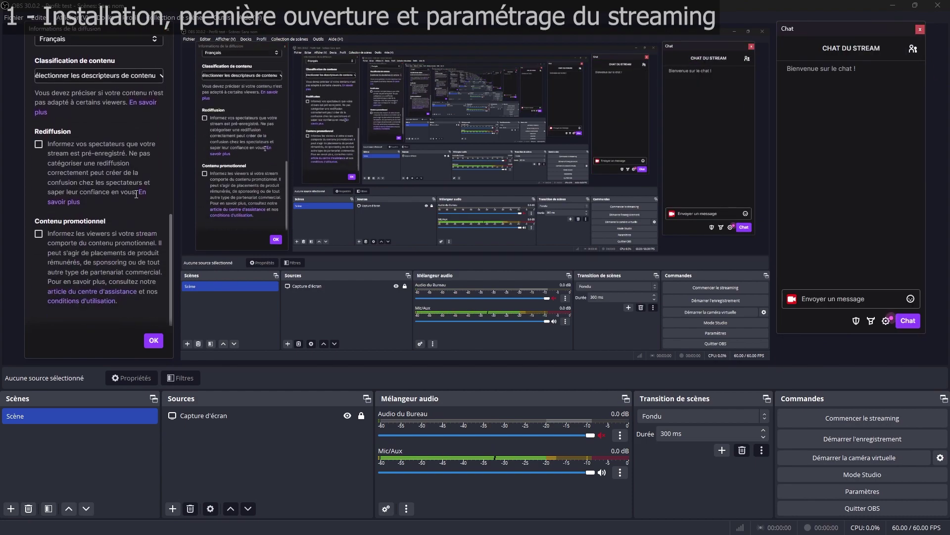
scroll(114, 236, "up", 6)
scroll(114, 236, "up", 4)
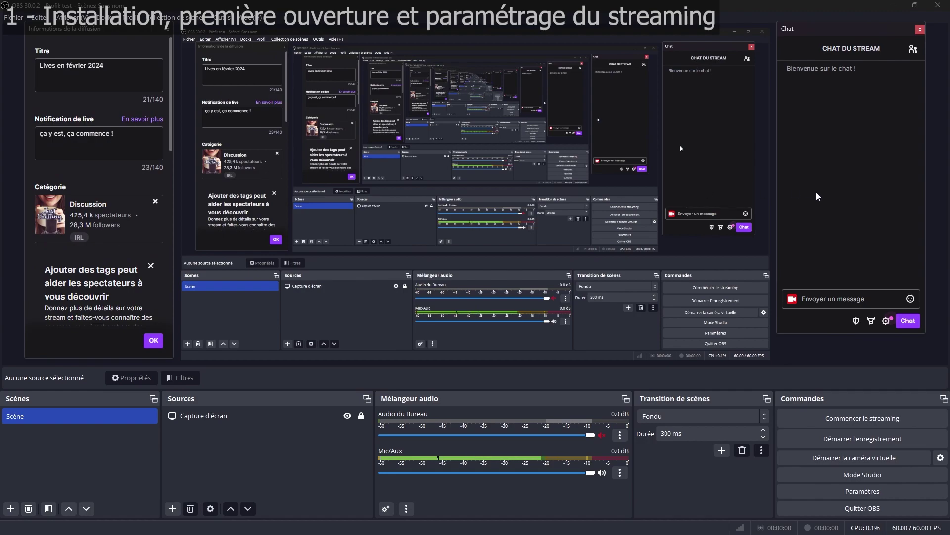
Step: Close the Chat and Informations de la diffusion docks and acknowledge the notice
left_click_drag(823, 31, 842, 62)
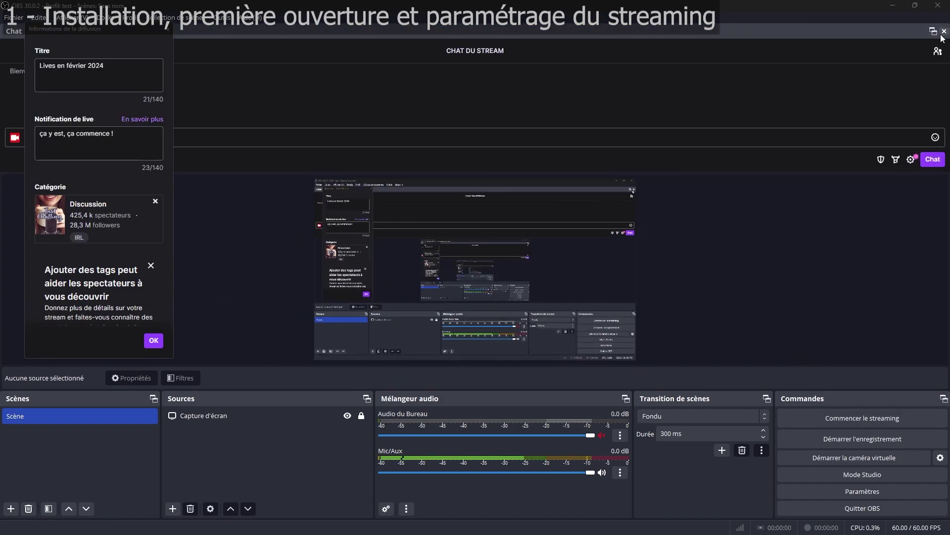
left_click(943, 33)
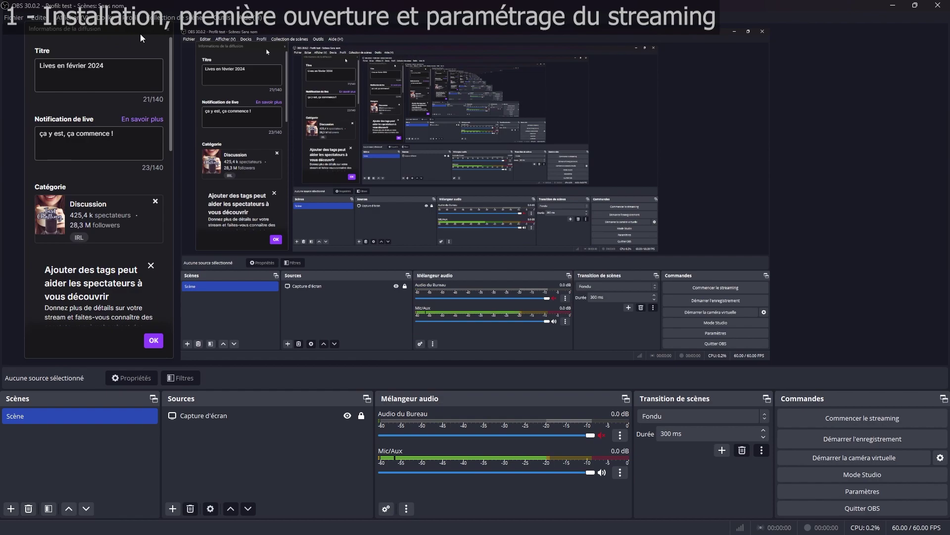
left_click(168, 29)
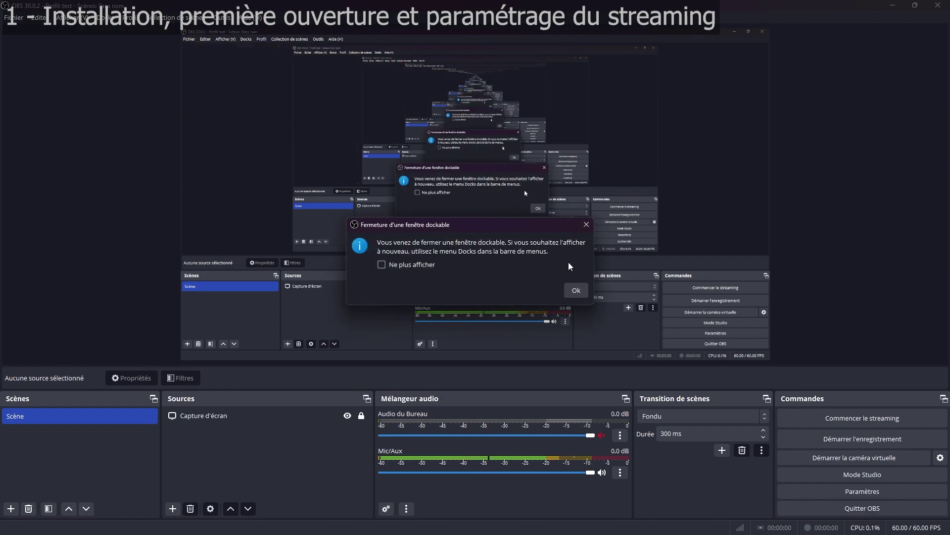
left_click(576, 290)
left_click(105, 17)
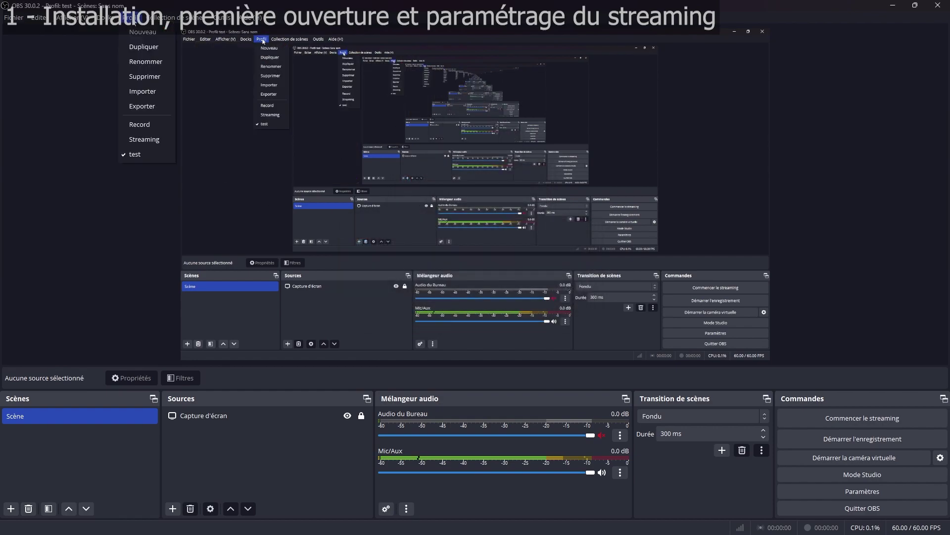
left_click(106, 17)
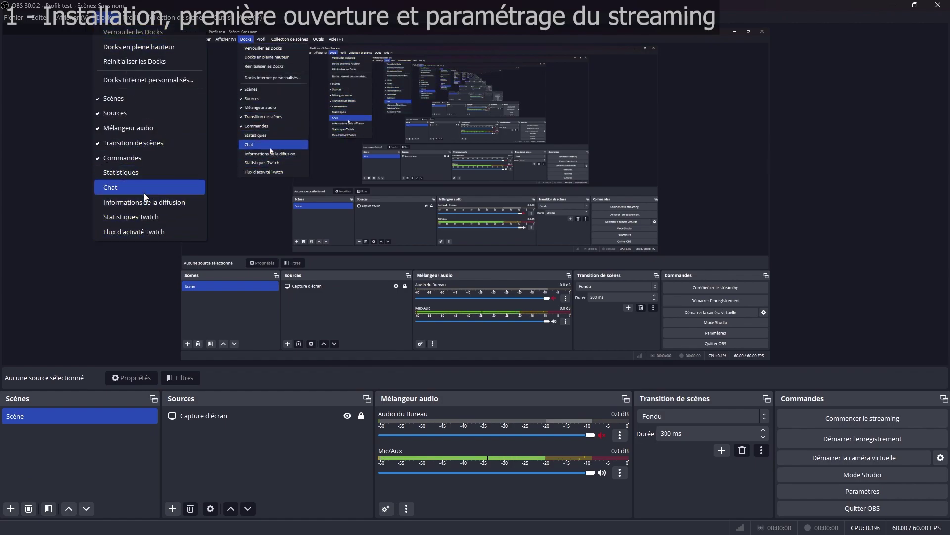
left_click(133, 188)
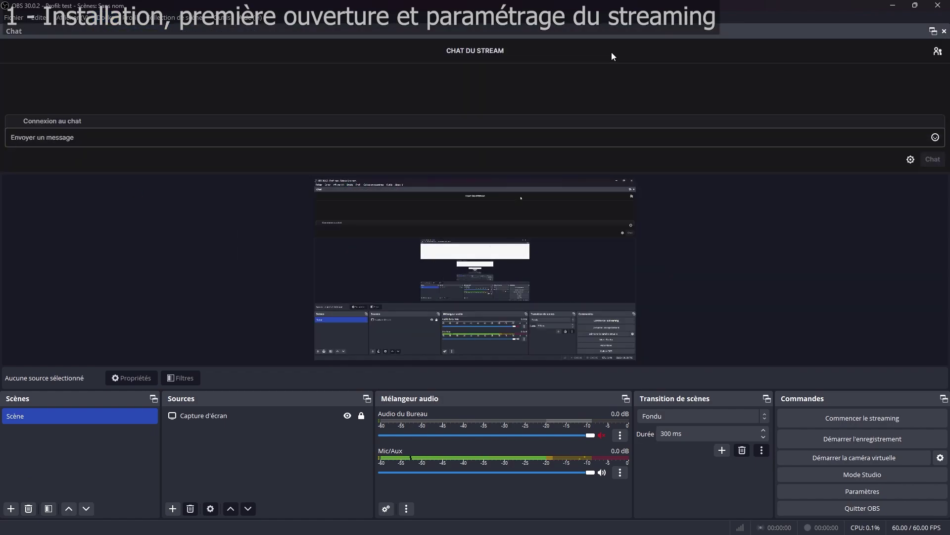
left_click_drag(640, 32, 745, 117)
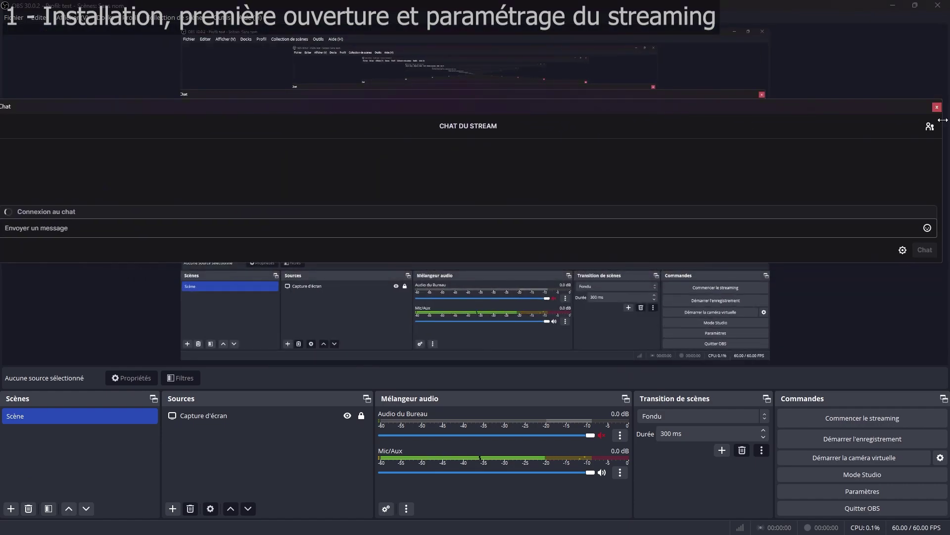
left_click(938, 110)
left_click(573, 293)
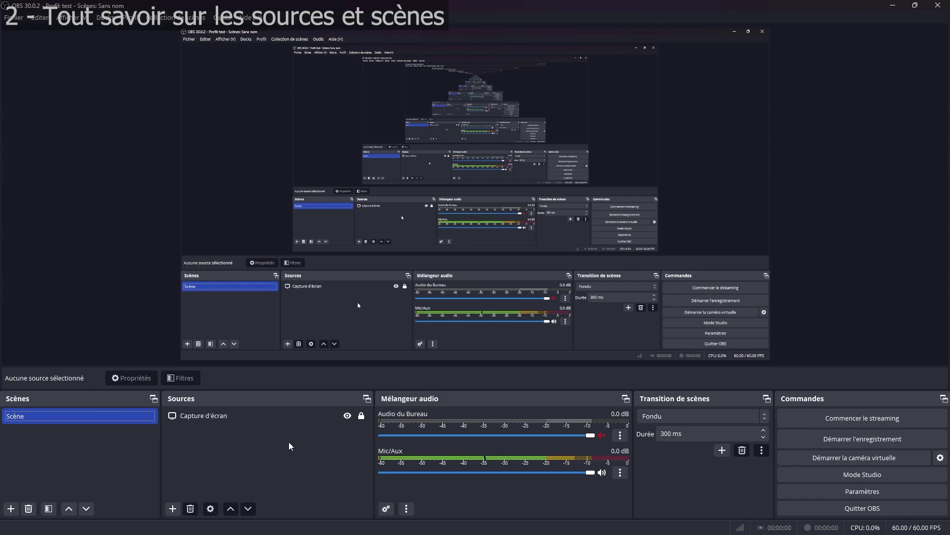
Step: Add a Capture audio (entrée) source, keeping the default input device
left_click(172, 508)
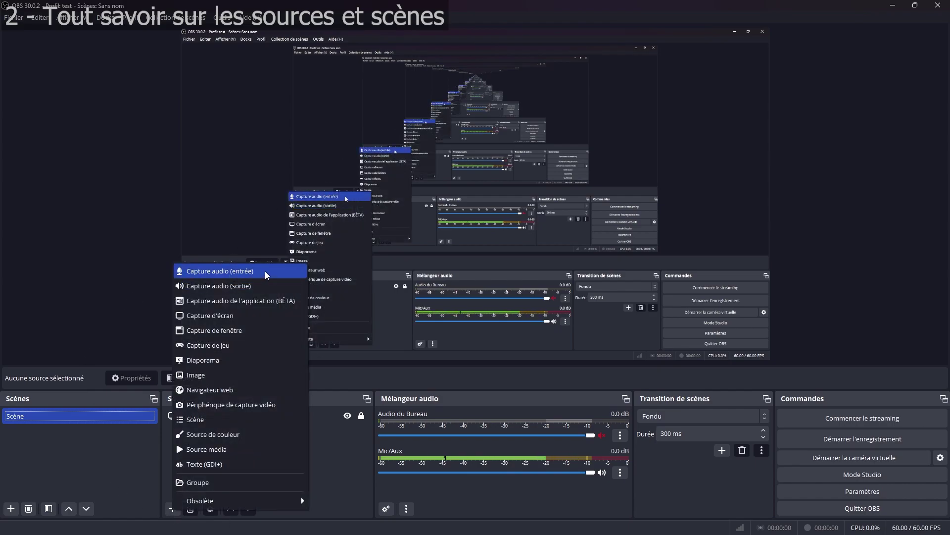
left_click(250, 272)
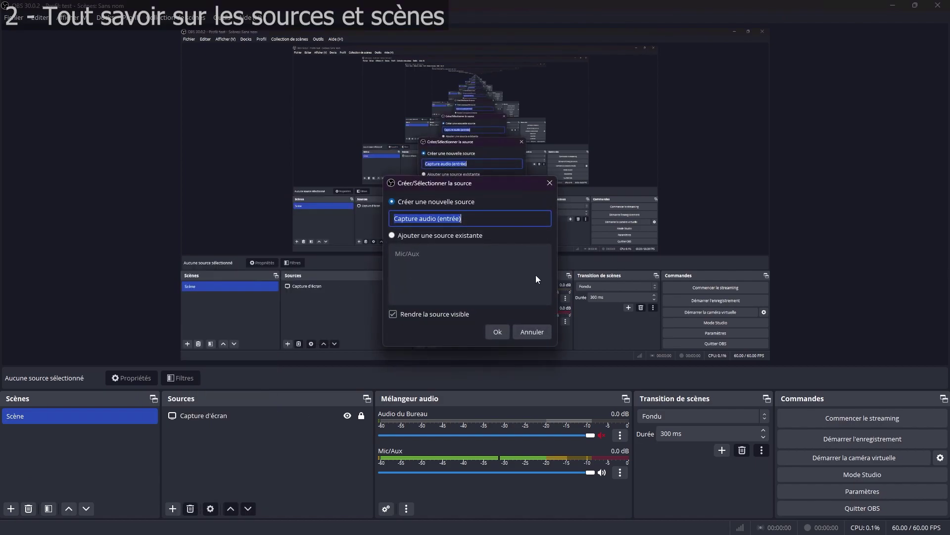
left_click(498, 328)
left_click(348, 97)
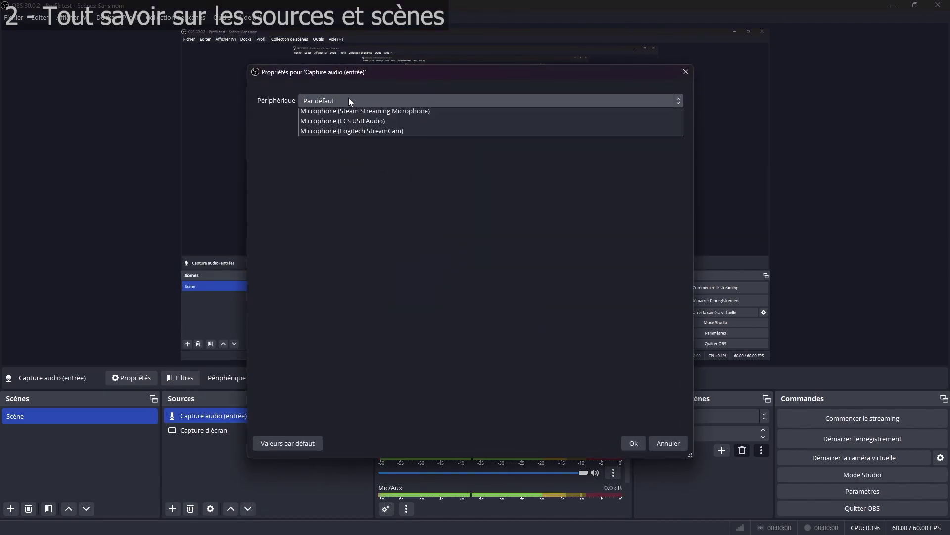
left_click(668, 443)
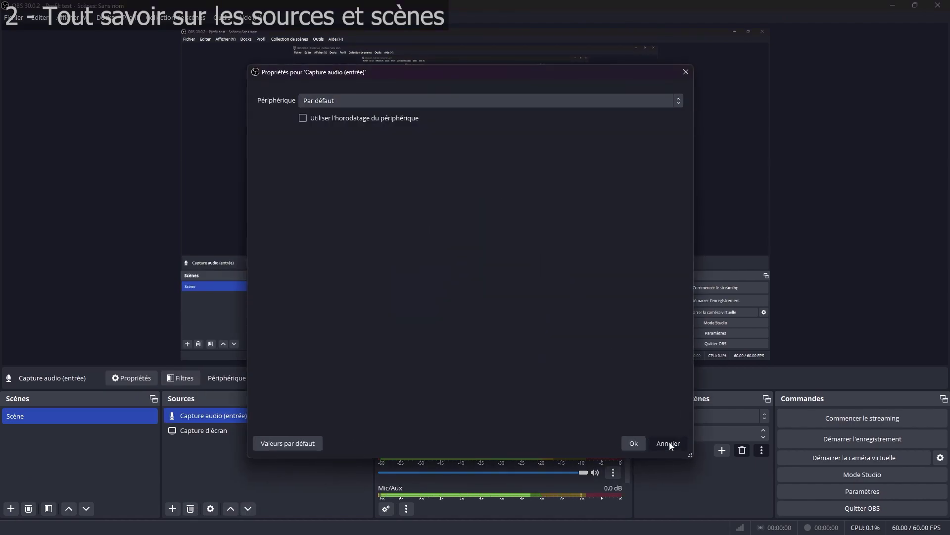
left_click(668, 443)
Step: Add a Capture audio (sortie) source with default properties
left_click(173, 509)
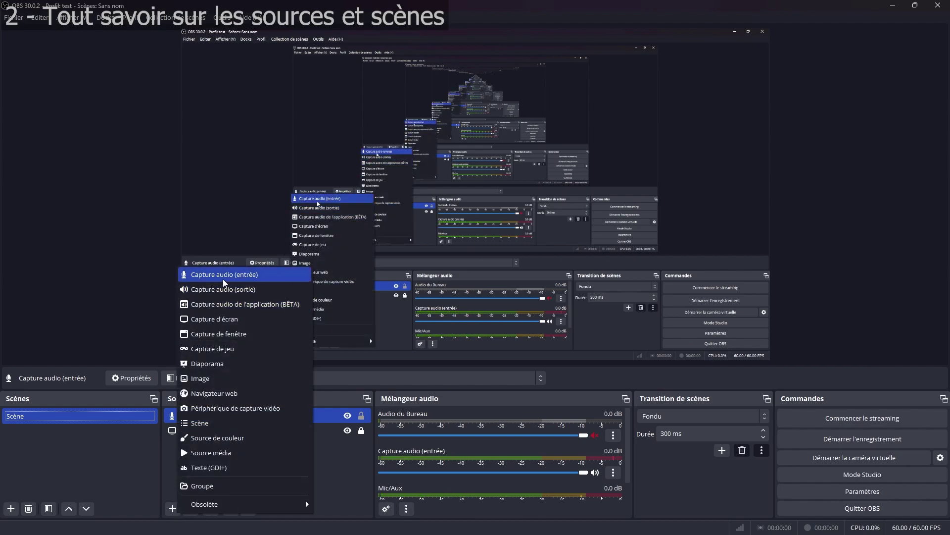
left_click(241, 291)
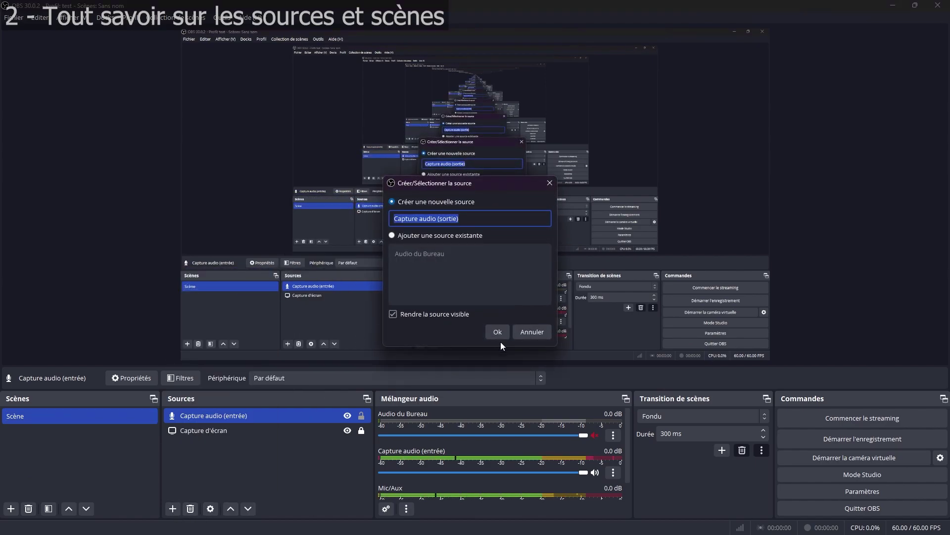
left_click(495, 331)
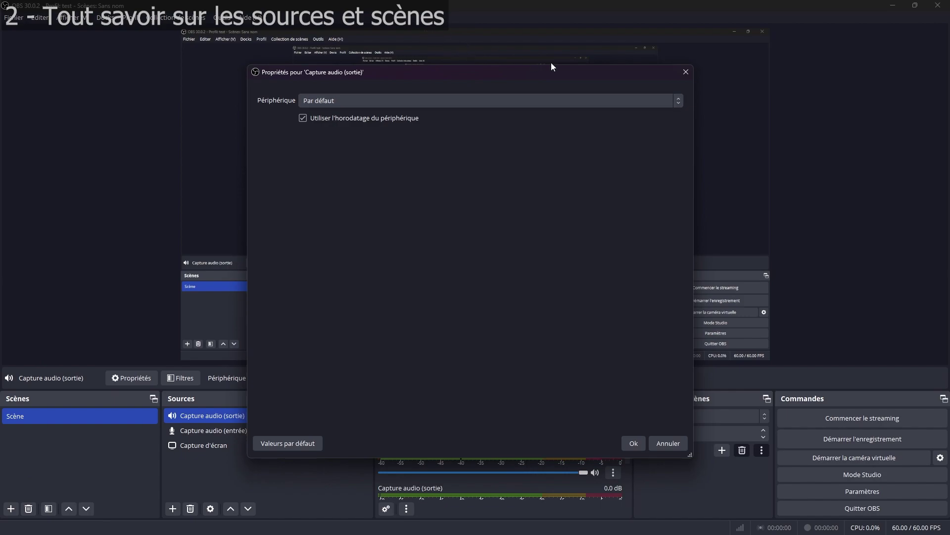
left_click(686, 72)
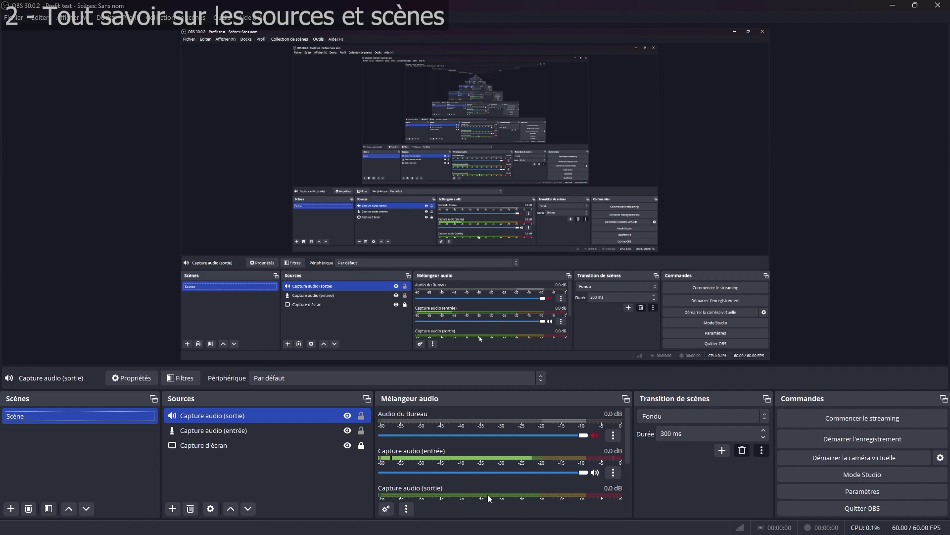
Step: Delete the Capture audio (entrée) and Capture audio (sortie) sources, confirming each removal
left_click(249, 430, "ctrl")
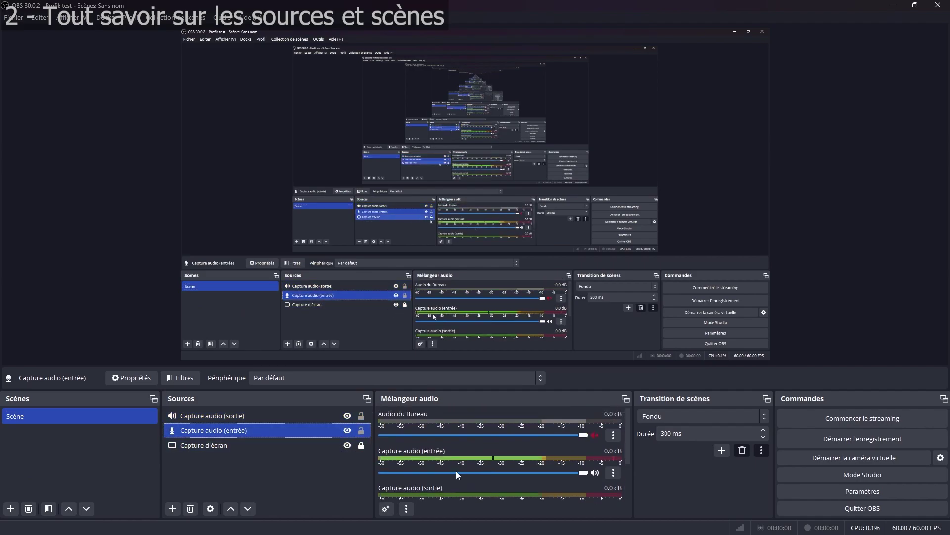
left_click(255, 430)
key("Delete")
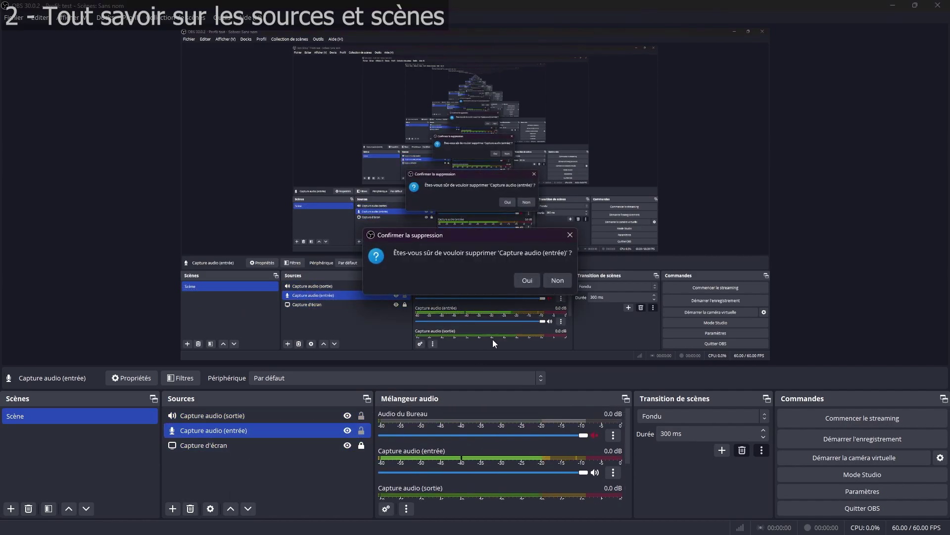
key("Return")
left_click(190, 508)
key("Return")
left_click(172, 509)
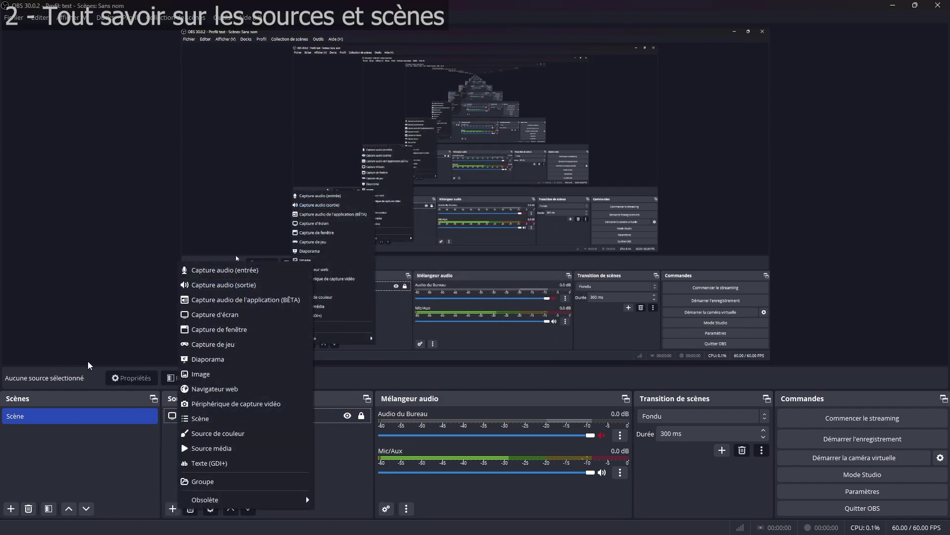
left_click(236, 302)
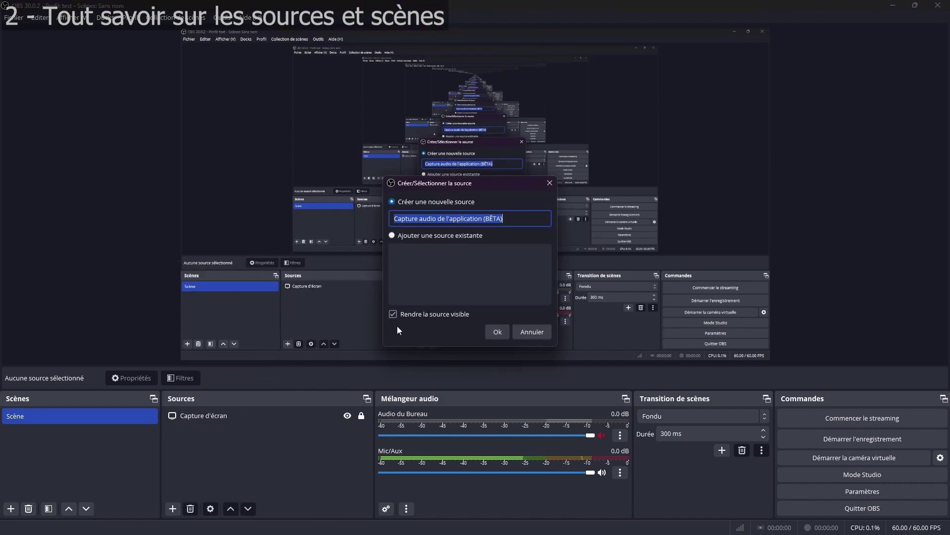
left_click(498, 332)
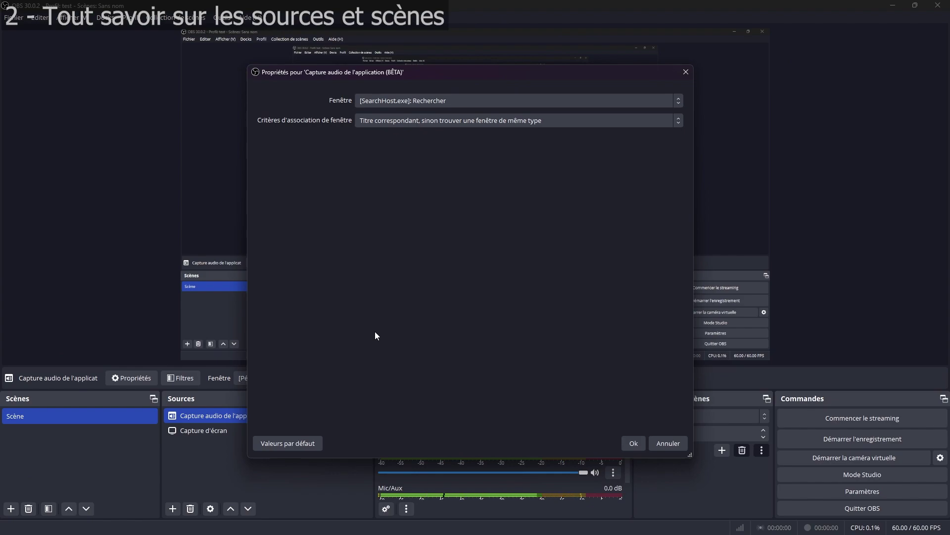
left_click(406, 123)
left_click(437, 117)
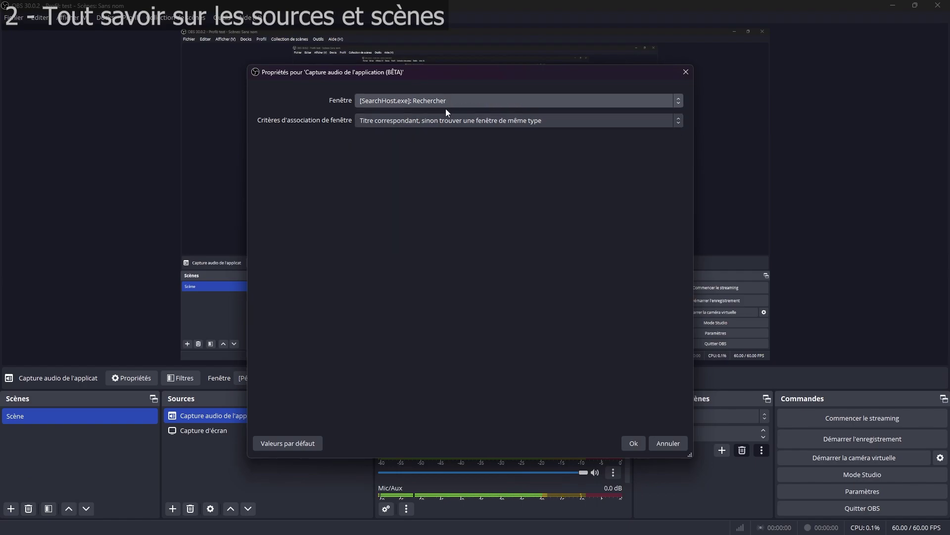
left_click(641, 446)
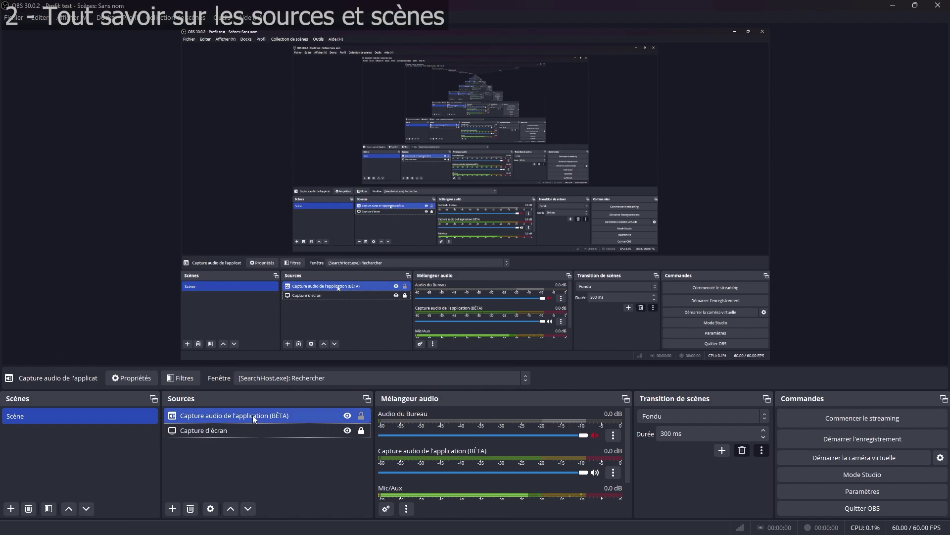
left_click(190, 509)
left_click(584, 391)
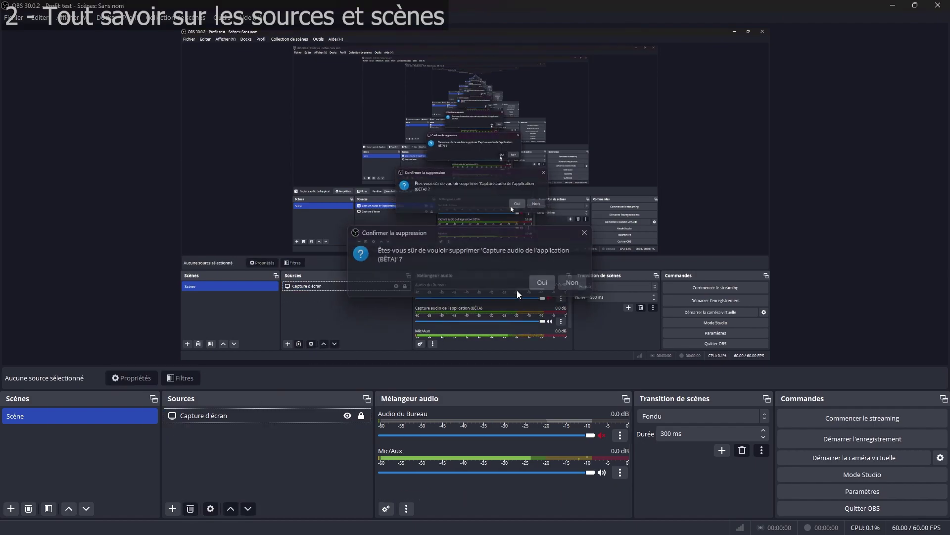
left_click(172, 508)
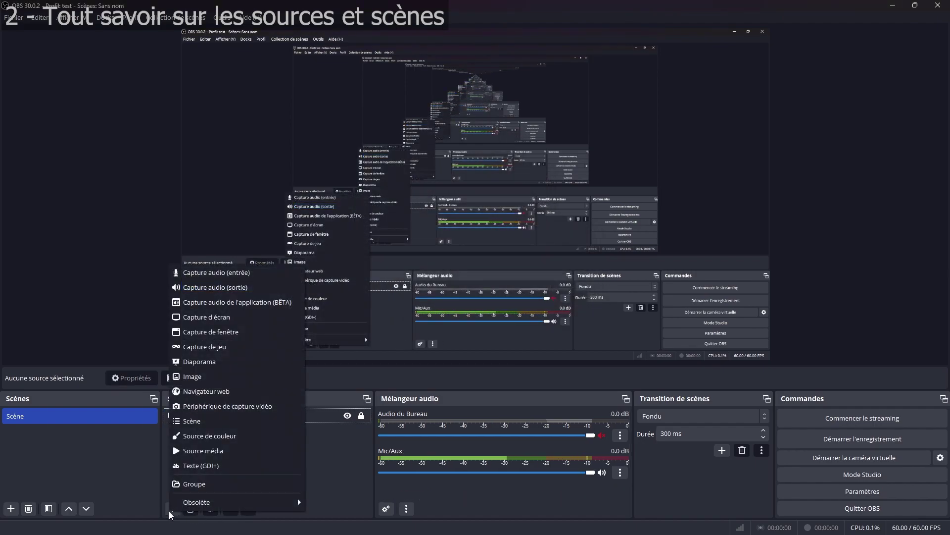
left_click(256, 323)
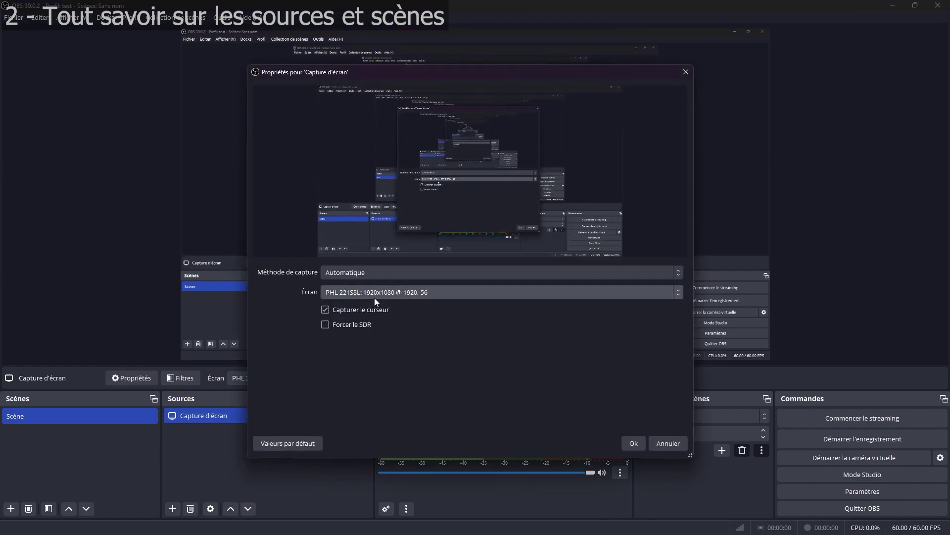
left_click(374, 296)
left_click(291, 292)
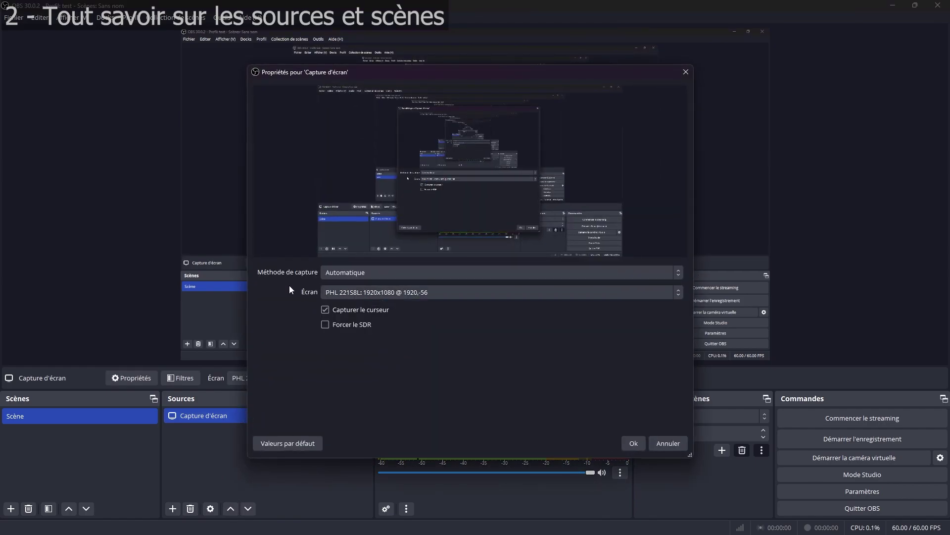
left_click(666, 443)
left_click(172, 509)
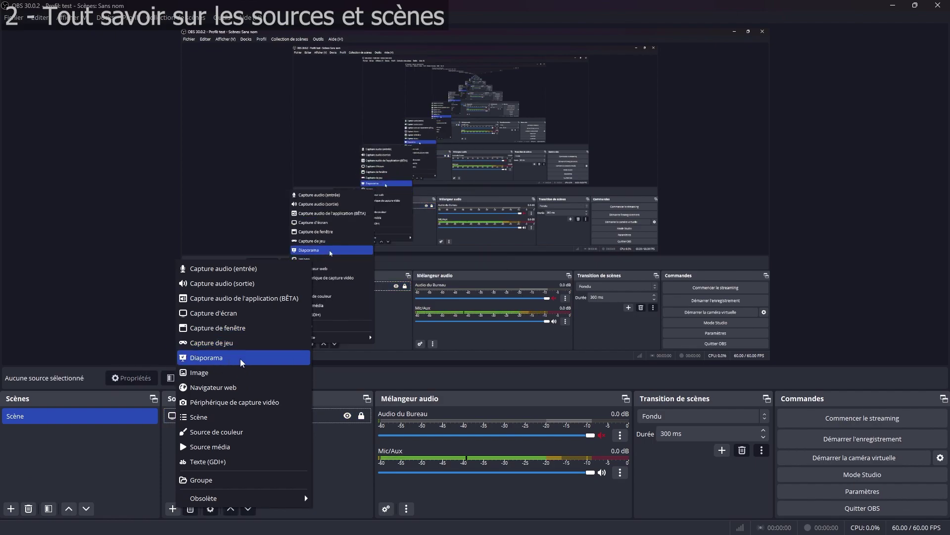
Step: Add an empty Diaporama source, leaving its Fondu transition, 8000 ms timing and looping unchanged
left_click(239, 359)
left_click(495, 329)
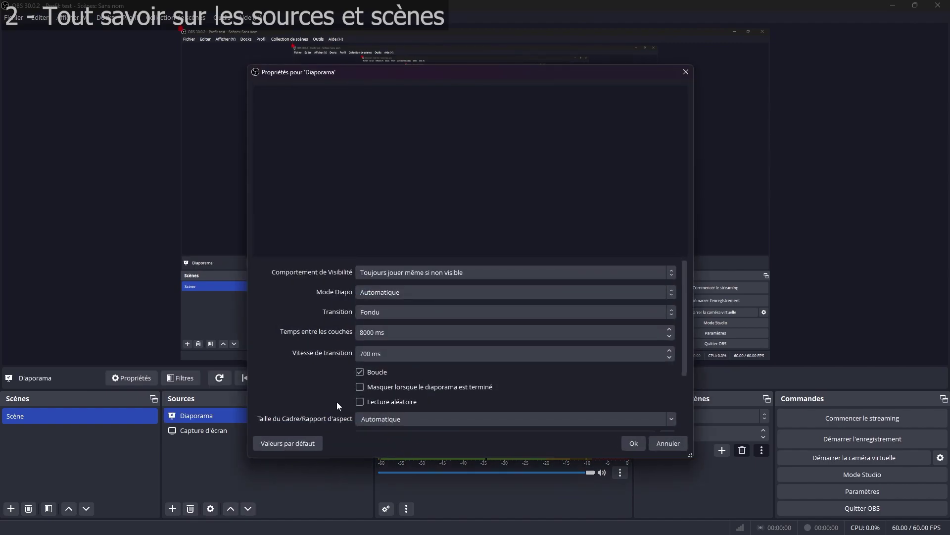
scroll(418, 338, "down", 3)
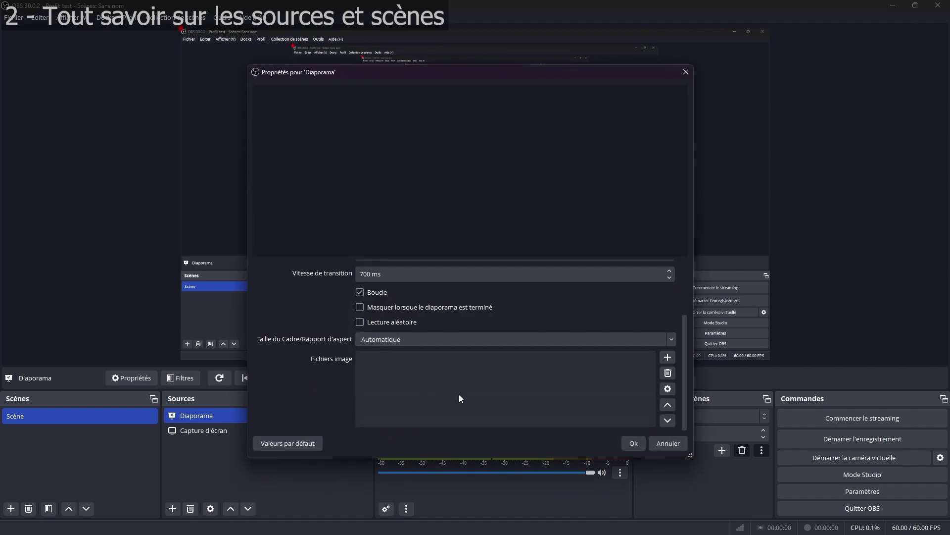
scroll(456, 378, "up", 2)
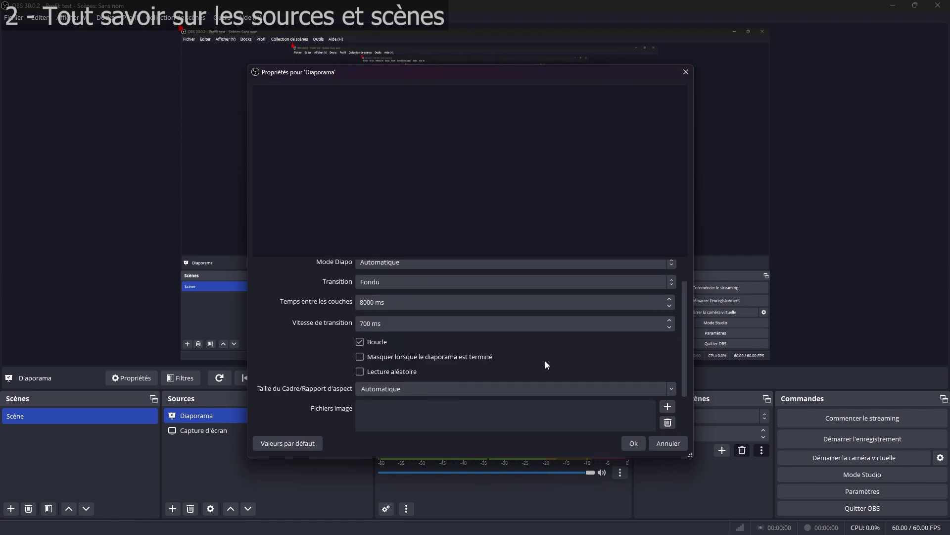
scroll(545, 365, "up", 1)
left_click(664, 443)
left_click(174, 509)
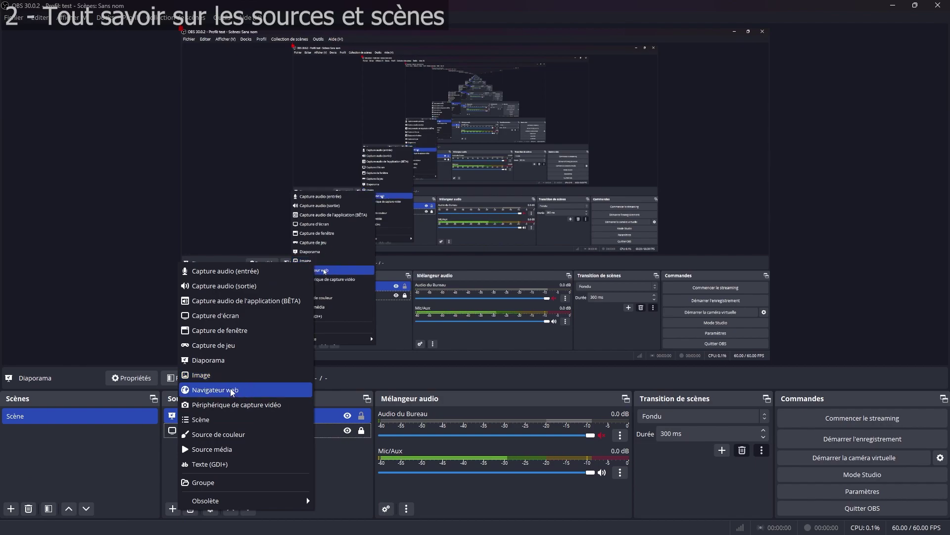
Step: Add a Navigateur web source pointing to google.com
left_click(232, 391)
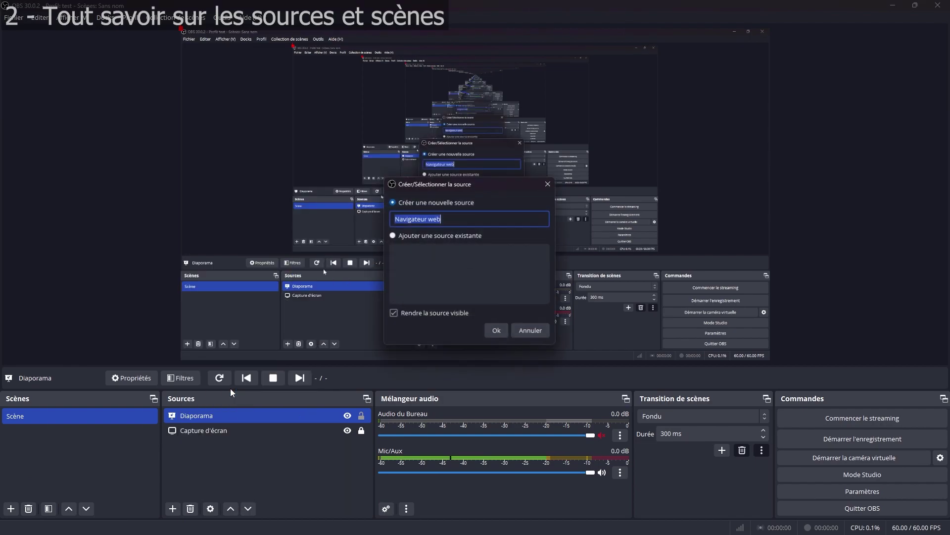
left_click(503, 334)
double_click(471, 287)
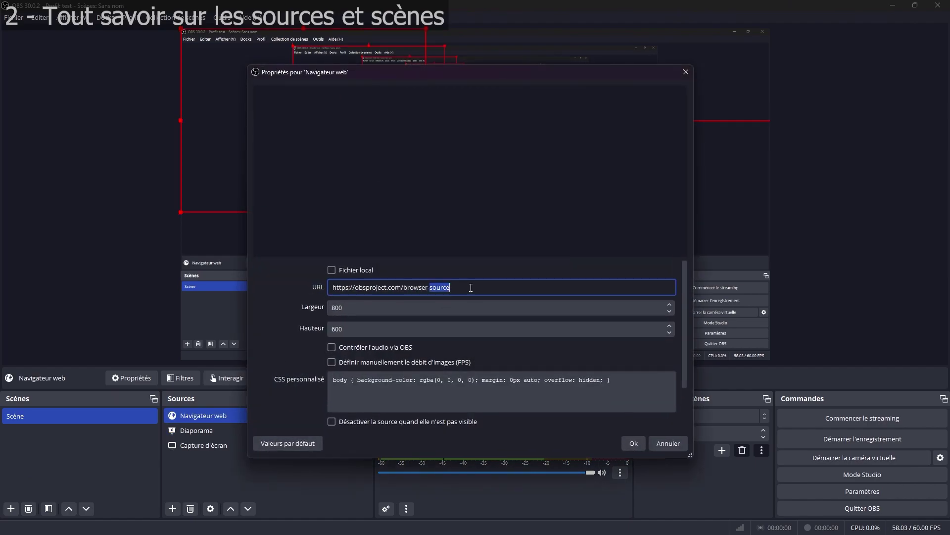
left_click_drag(470, 288, 340, 287)
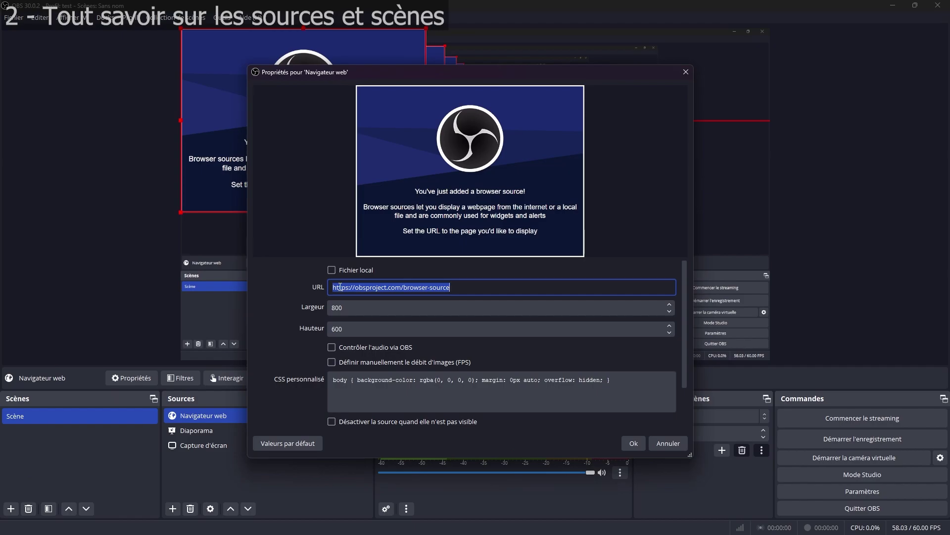
type("google.com")
key("Return")
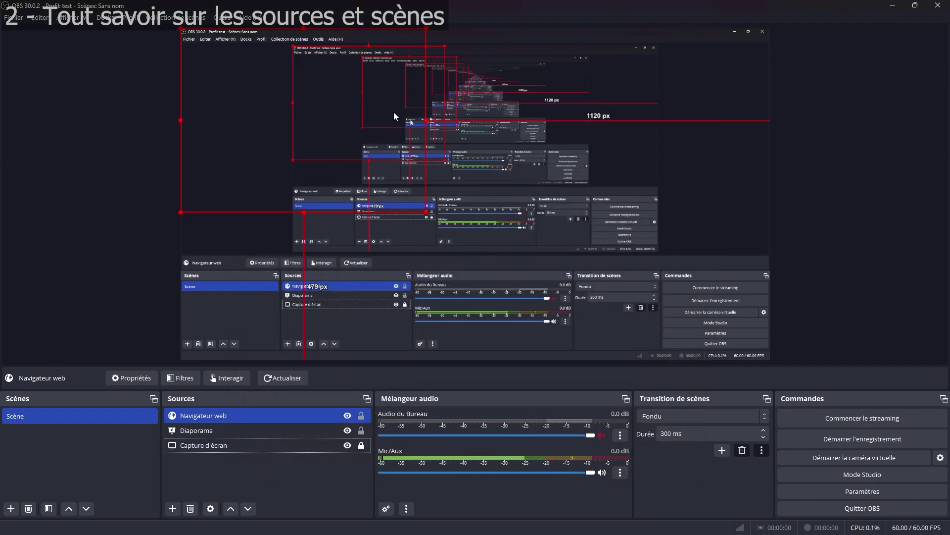
left_click_drag(342, 146, 442, 197)
double_click(441, 196)
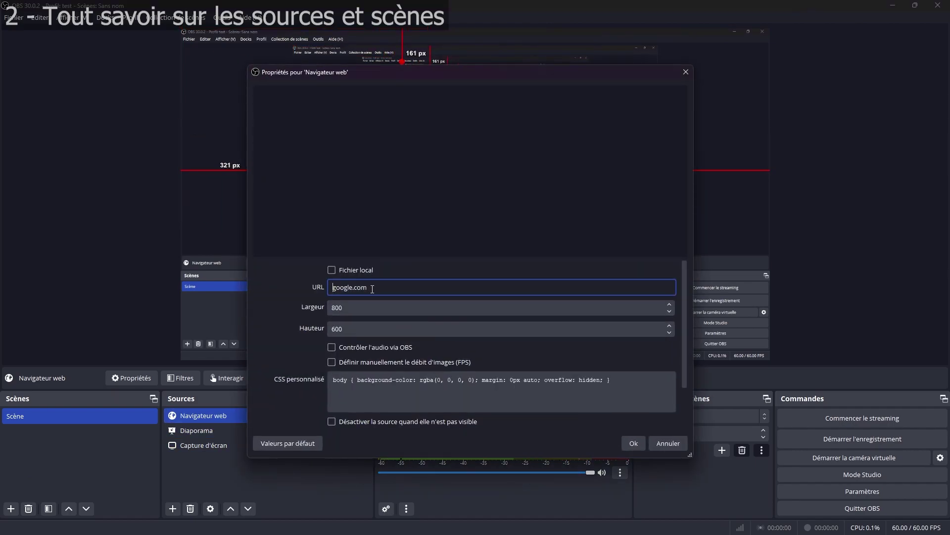
type("https://")
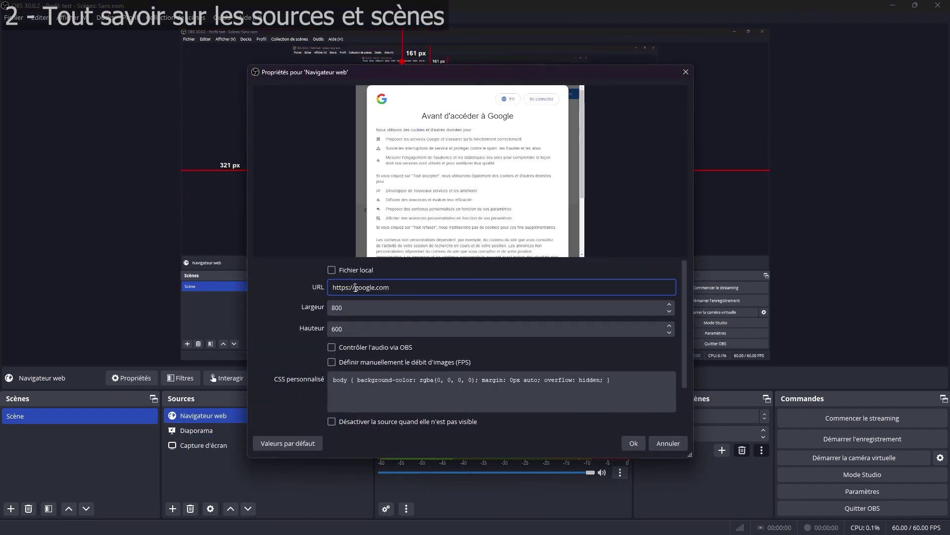
key("Escape")
left_click(461, 278)
left_click_drag(419, 196, 357, 144)
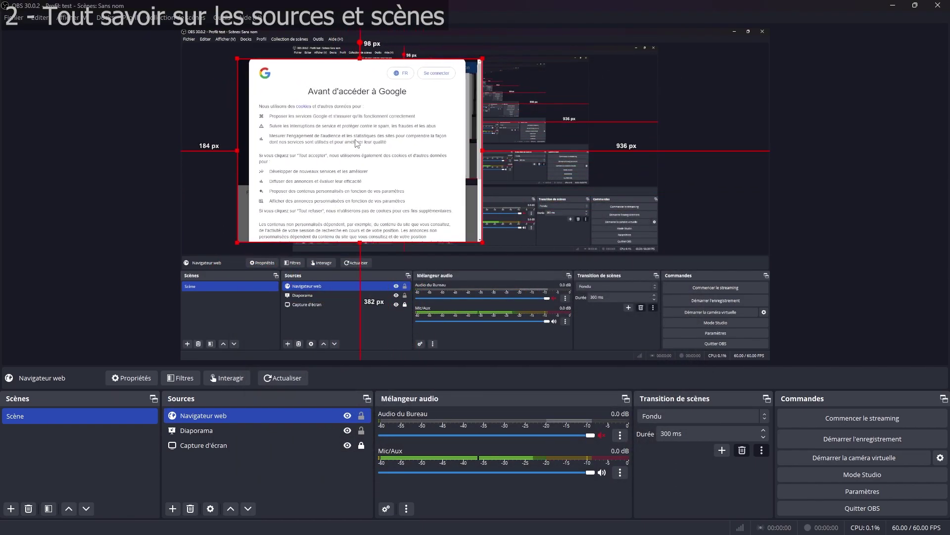
Step: Delete the Navigateur web and Diaporama sources, confirming each removal
left_click(190, 509)
left_click(503, 277)
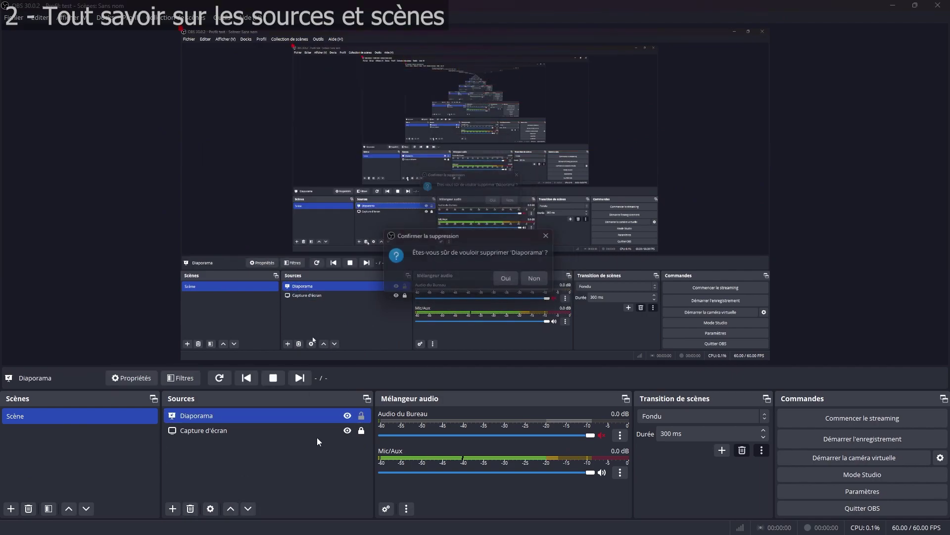
left_click(503, 277)
left_click(173, 508)
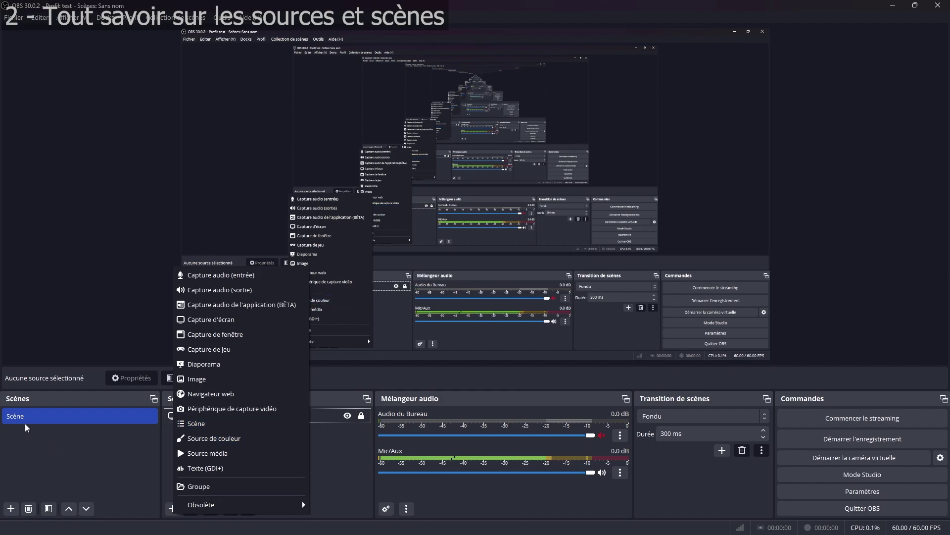
Step: Add a #d1d1d1 Source de couleur to 'Scène' and shrink it toward the top-left
left_click(22, 443)
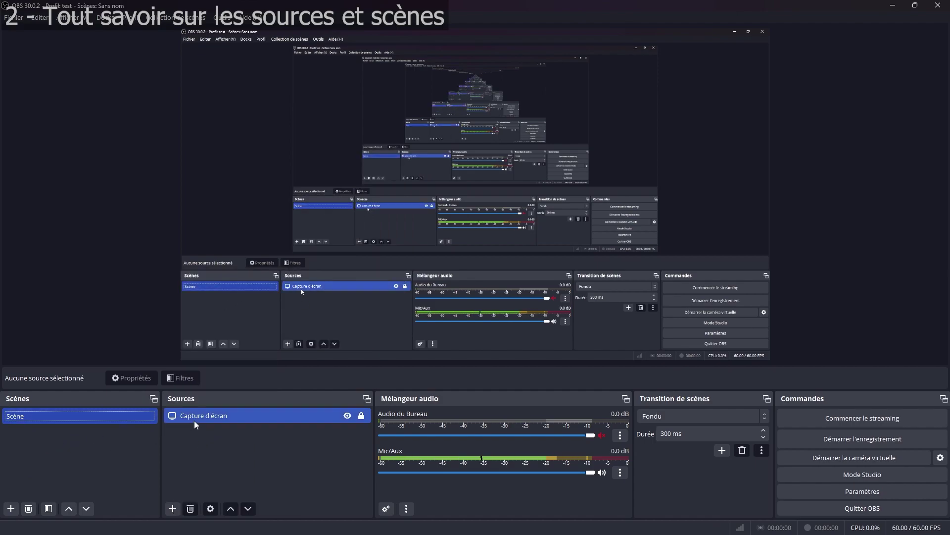
left_click(59, 420)
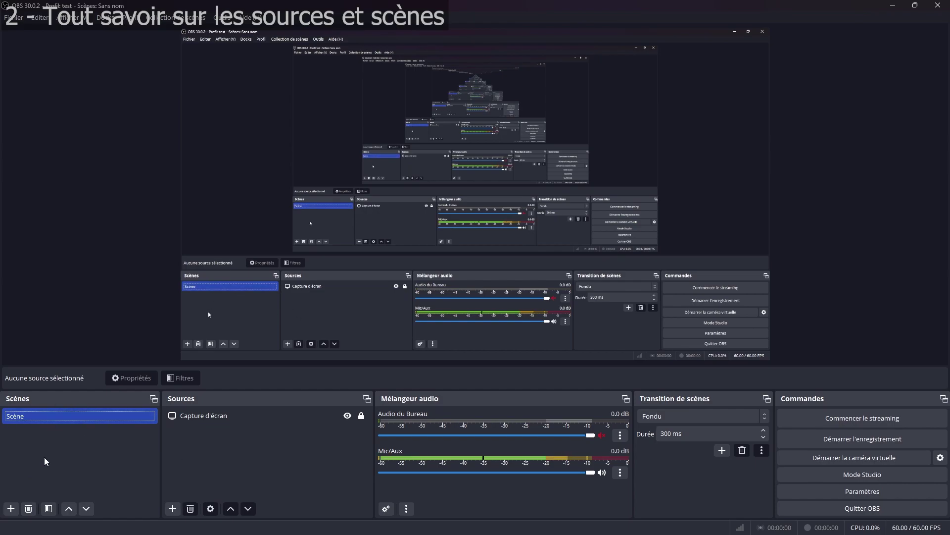
left_click(172, 508)
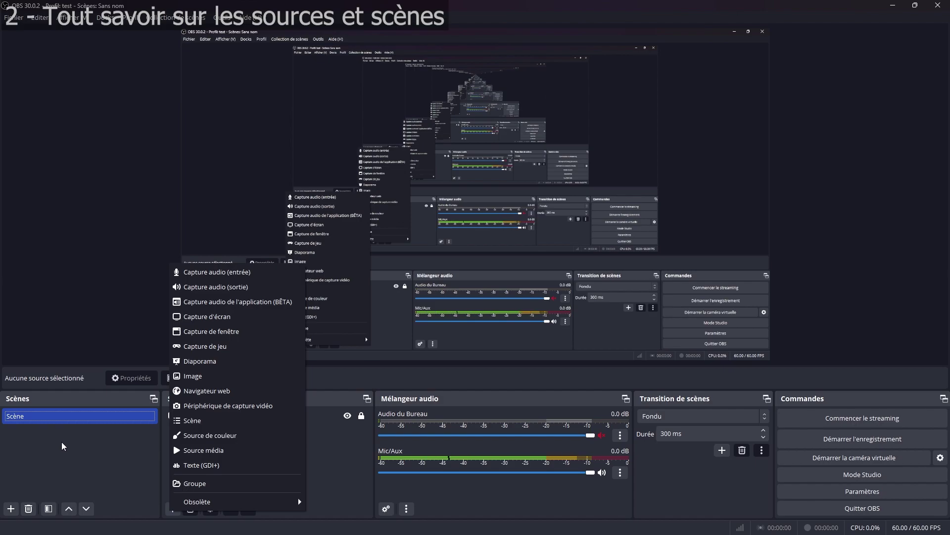
left_click(210, 432)
left_click(505, 333)
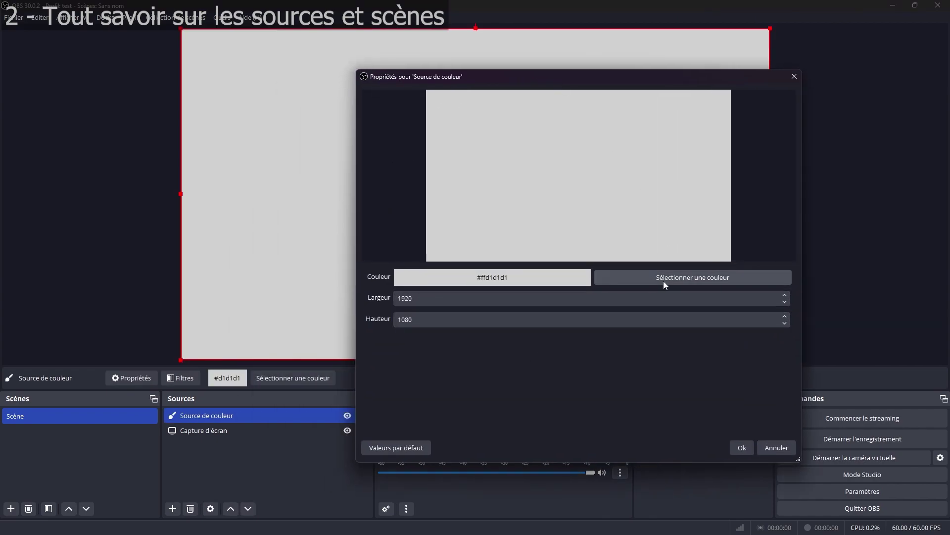
left_click(663, 281)
left_click(698, 133)
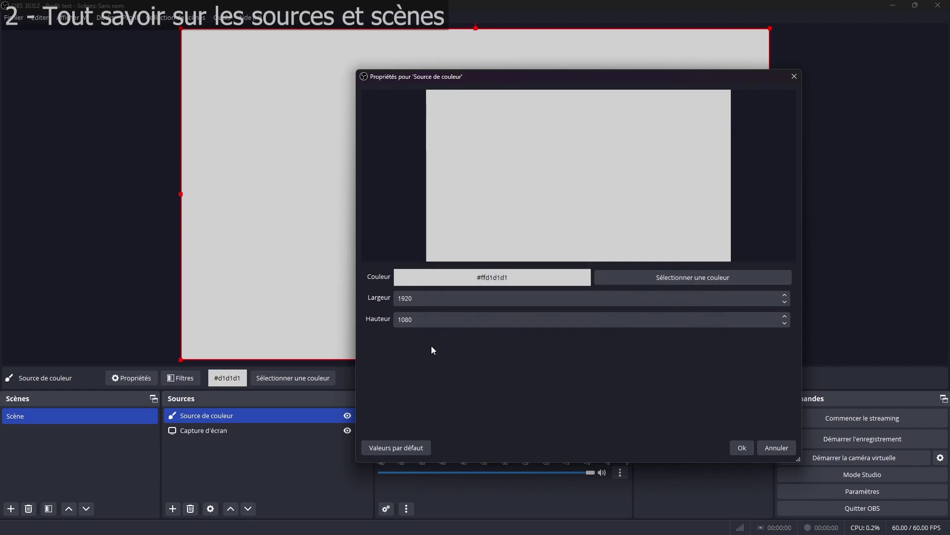
left_click_drag(611, 88, 543, 396)
left_click_drag(773, 360, 478, 264)
Step: Add an empty Source média to the scene without configuring it
left_click(172, 509)
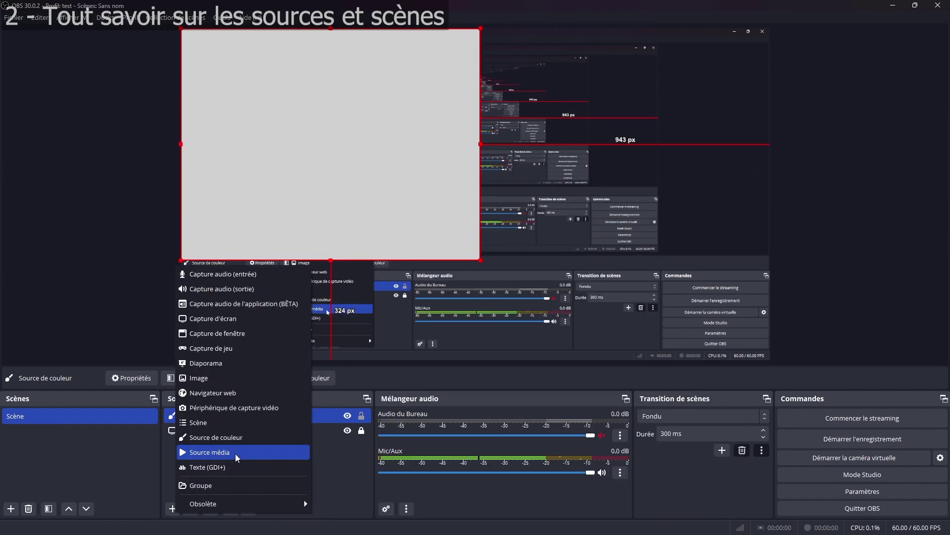
left_click(236, 454)
left_click(495, 333)
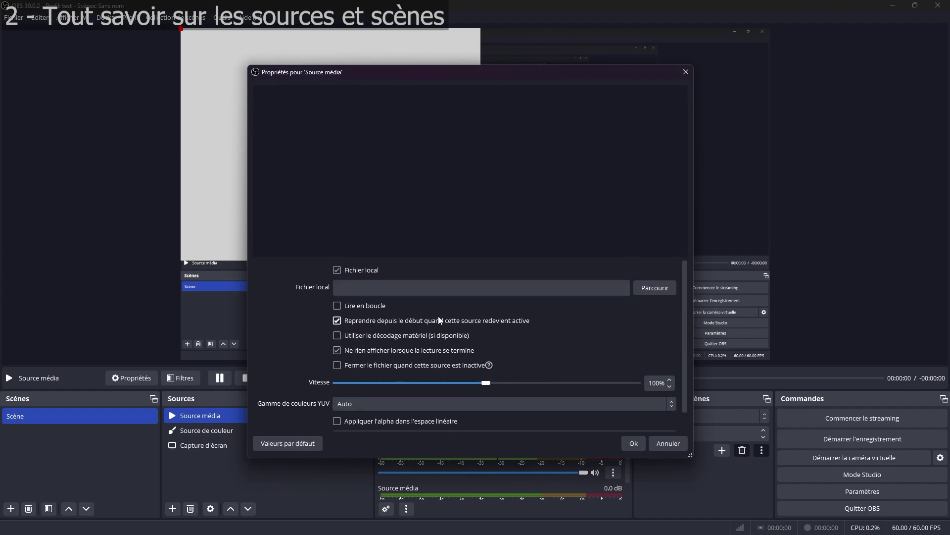
left_click(668, 443)
Step: Delete the media source and add a Texte (GDI+) source reading 'test'
left_click(190, 509)
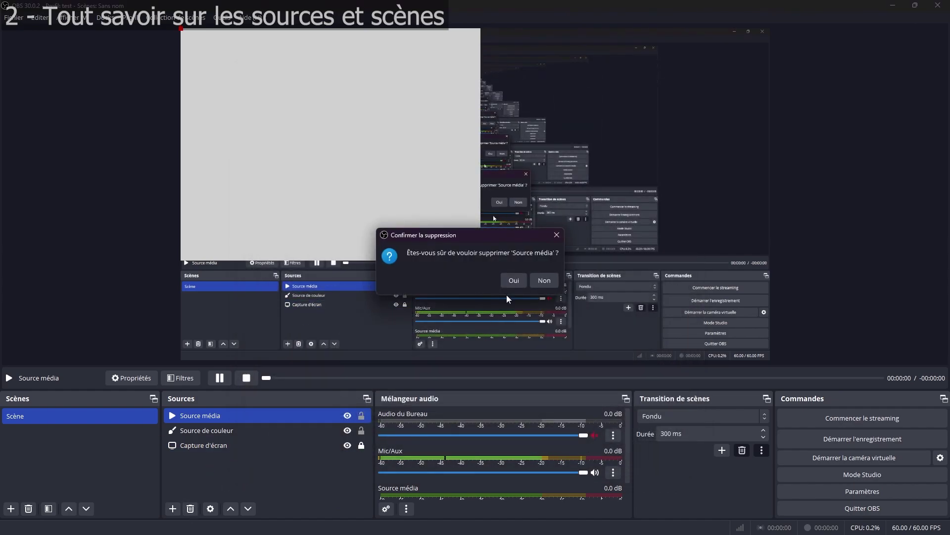
left_click(514, 280)
left_click(172, 508)
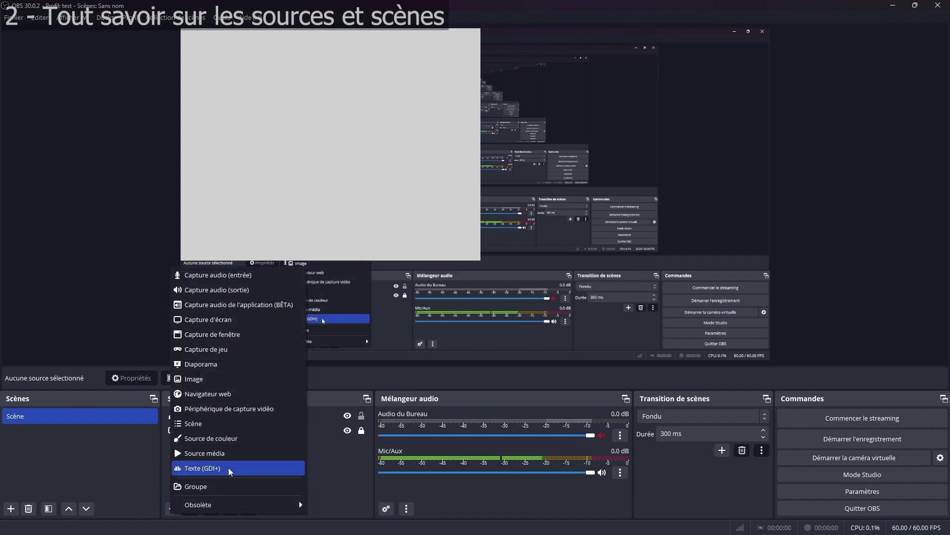
left_click(229, 469)
left_click(497, 332)
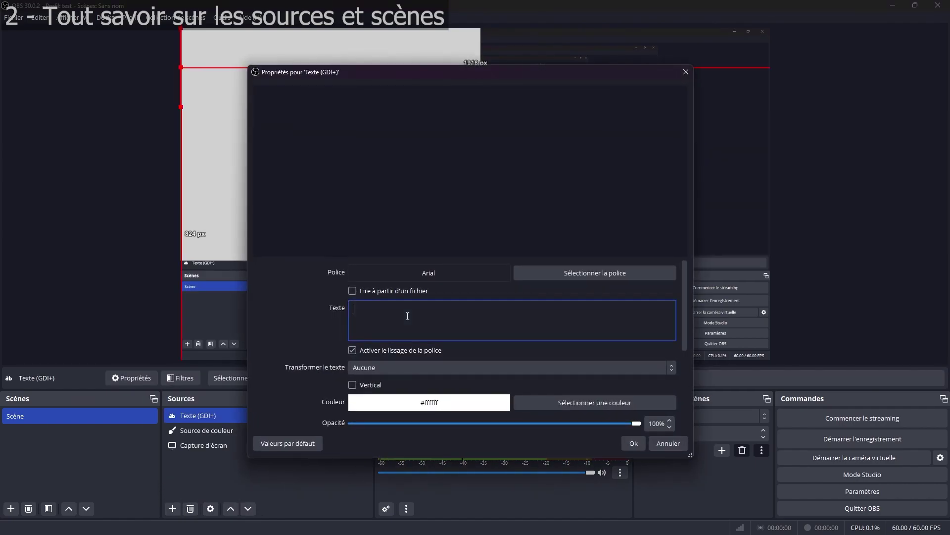
type("test")
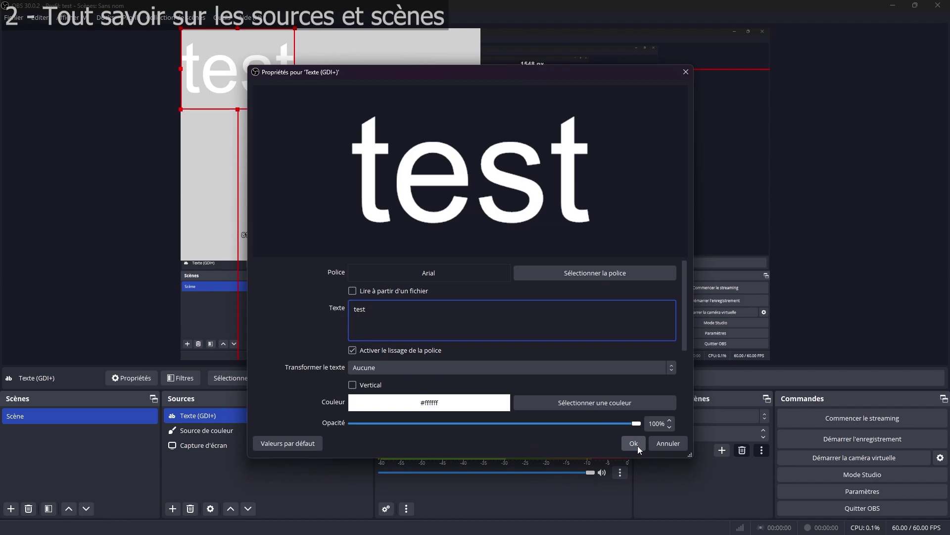
left_click(636, 444)
Step: Move and shrink the 'test' text, then delete the text and colour sources
left_click_drag(247, 74, 321, 123)
left_click_drag(365, 157, 311, 103)
key("Delete")
key("Return")
left_click(263, 415)
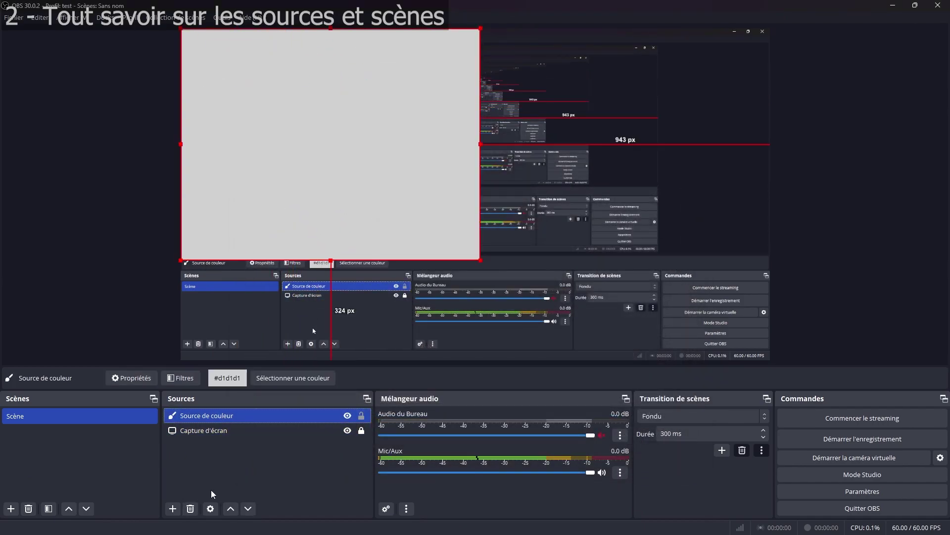
key("Delete")
key("Return")
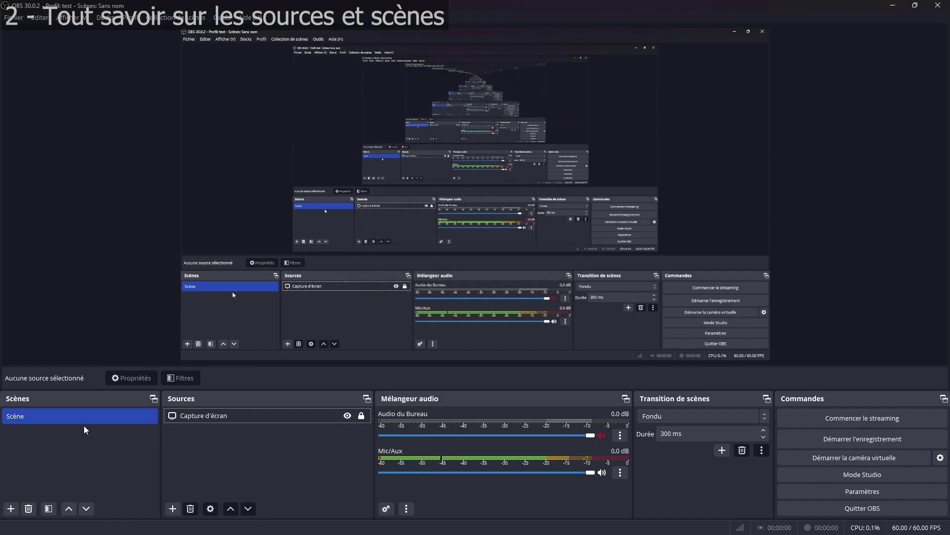
Step: Rename the Scène scene to 'scène début stream', then switch to the 'en jeu' scene
left_click(99, 449)
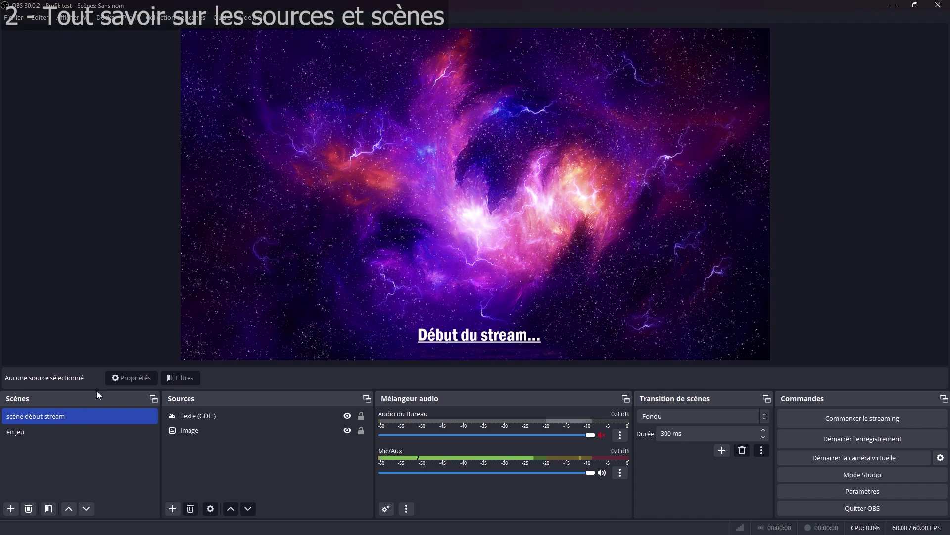
double_click(30, 417)
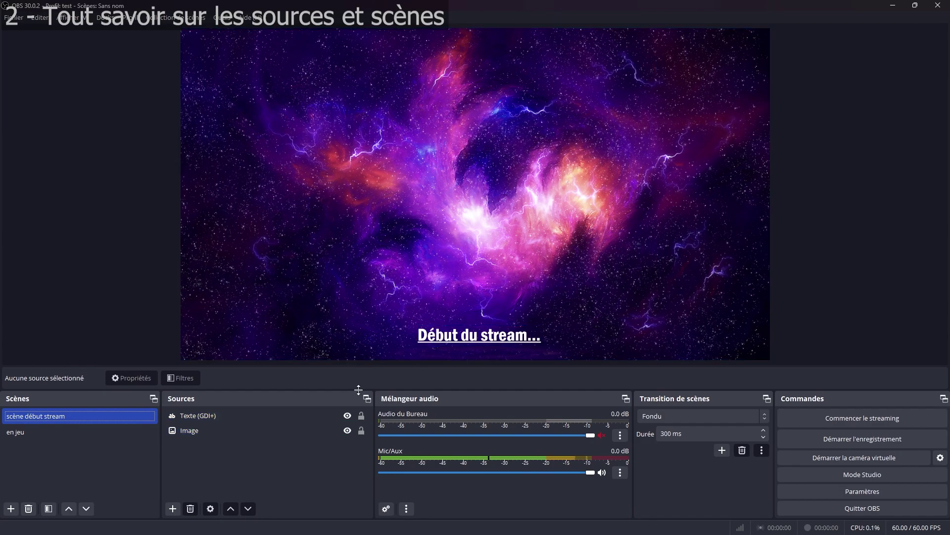
left_click(55, 436)
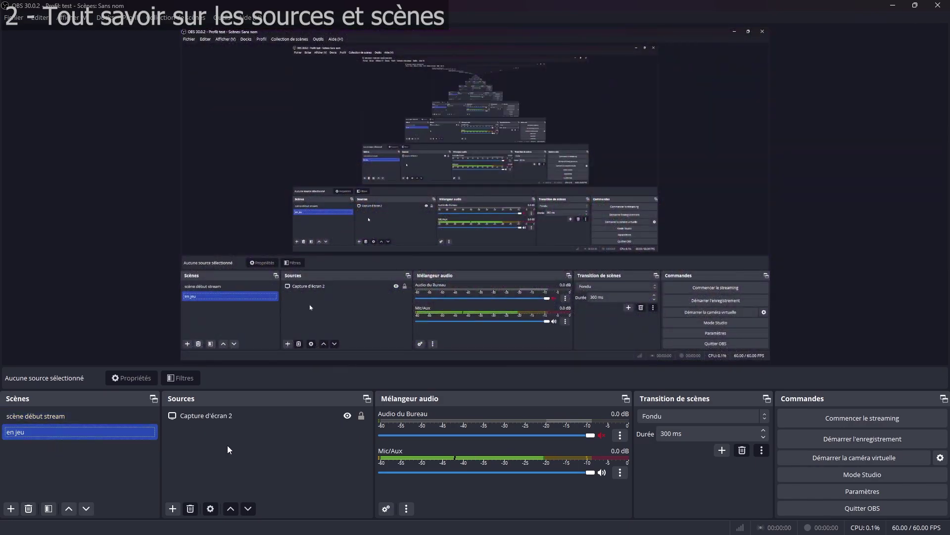
Step: Nest the existing 'scène début stream' scene in 'en jeu', shrunk and shifted down-right
left_click(172, 508)
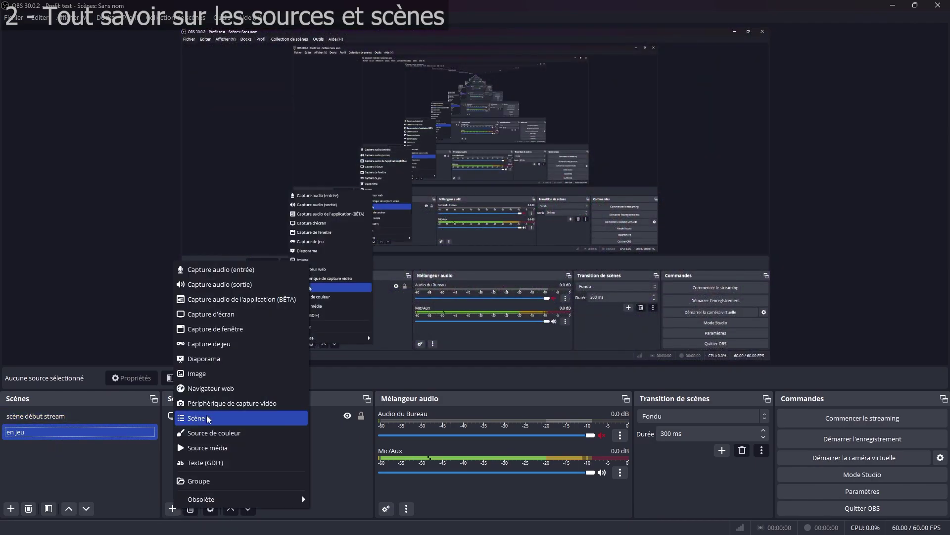
left_click(207, 416)
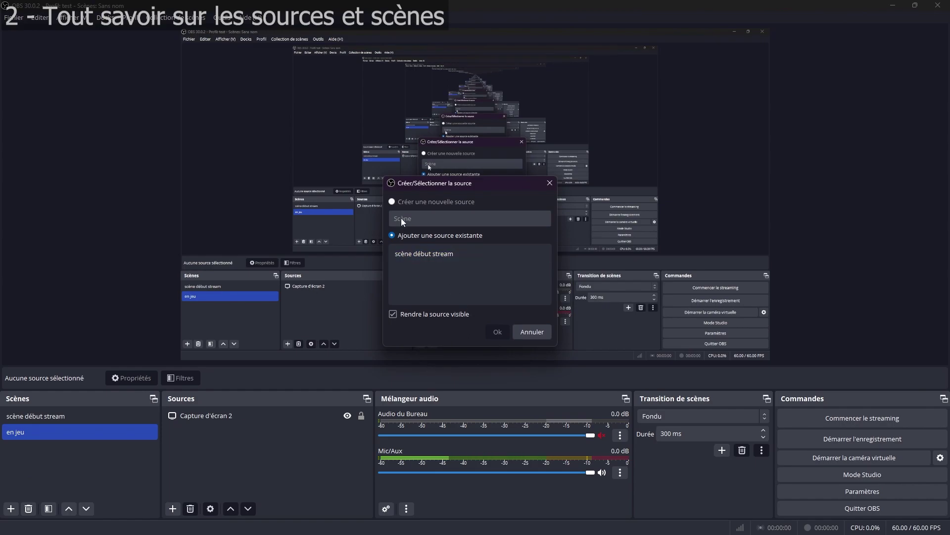
left_click(430, 254)
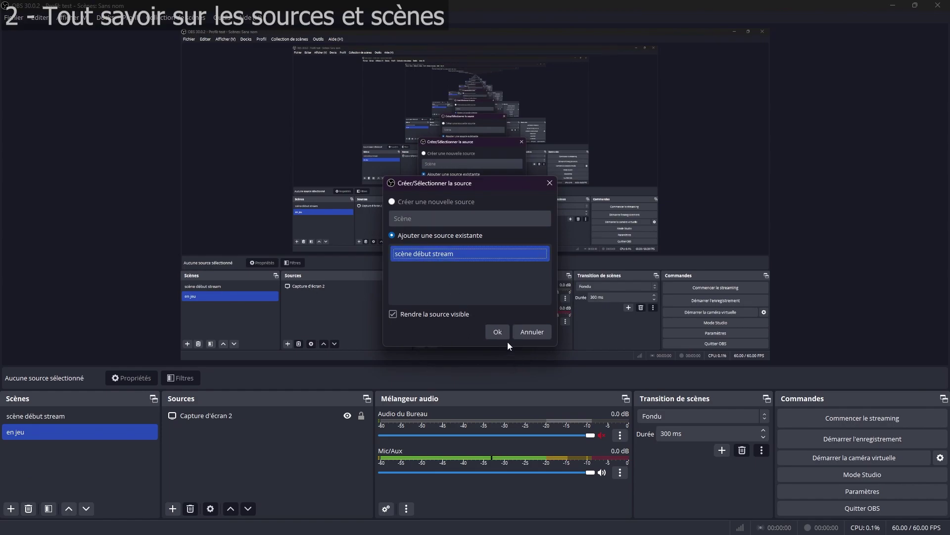
left_click(497, 332)
left_click_drag(771, 361, 374, 142)
left_click_drag(284, 89, 293, 106)
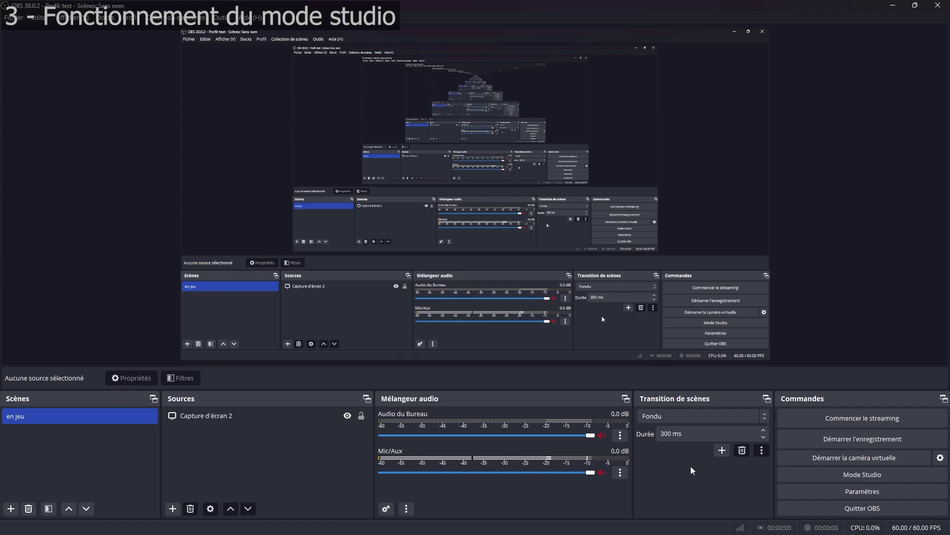
Step: Turn on Mode Studio to show separate Aperçu and Programme views of 'en jeu'
left_click(875, 473)
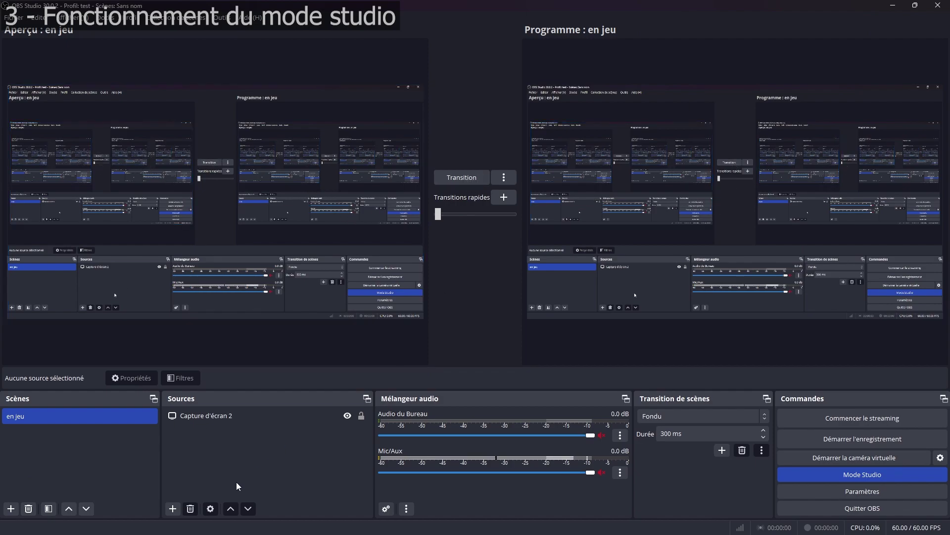
left_click(173, 509)
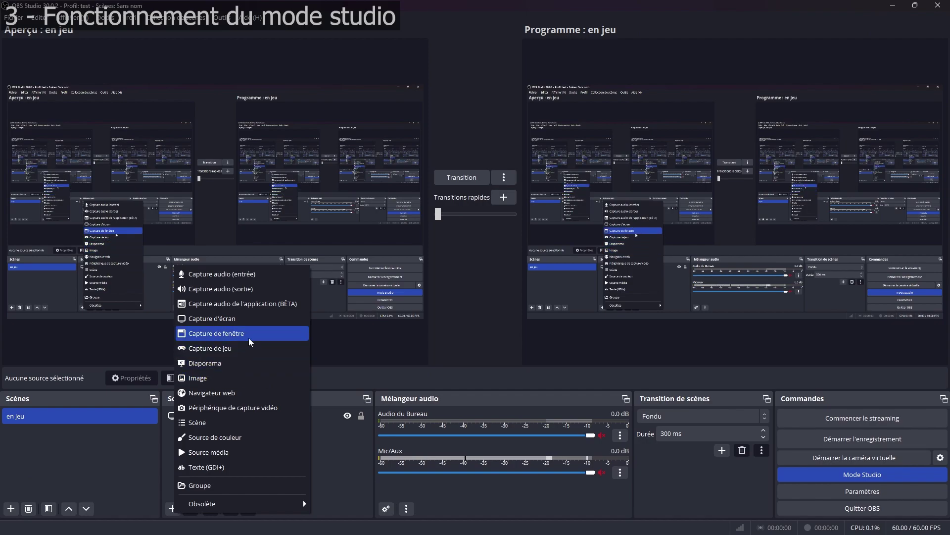
Step: Add a Navigateur web source, send it live to Programme, then delete it from the scene
left_click(232, 393)
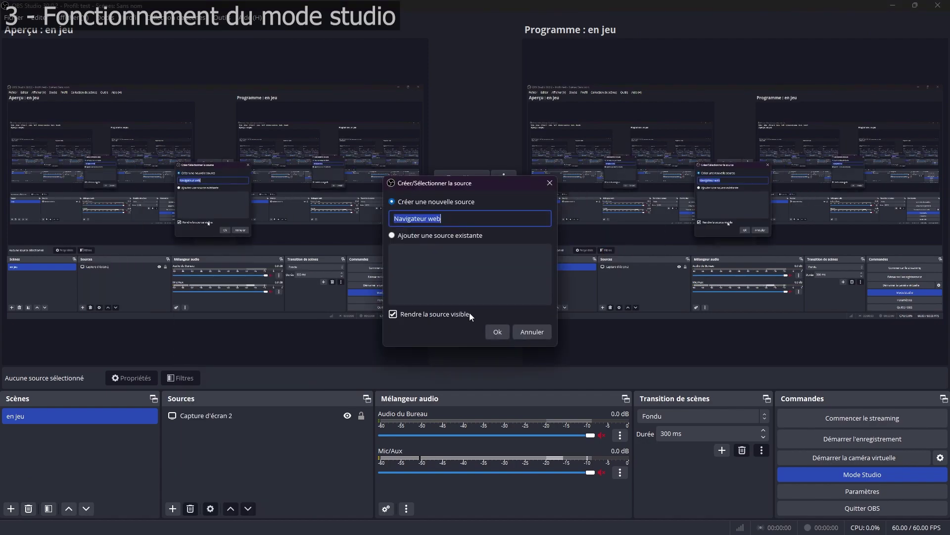
left_click(500, 333)
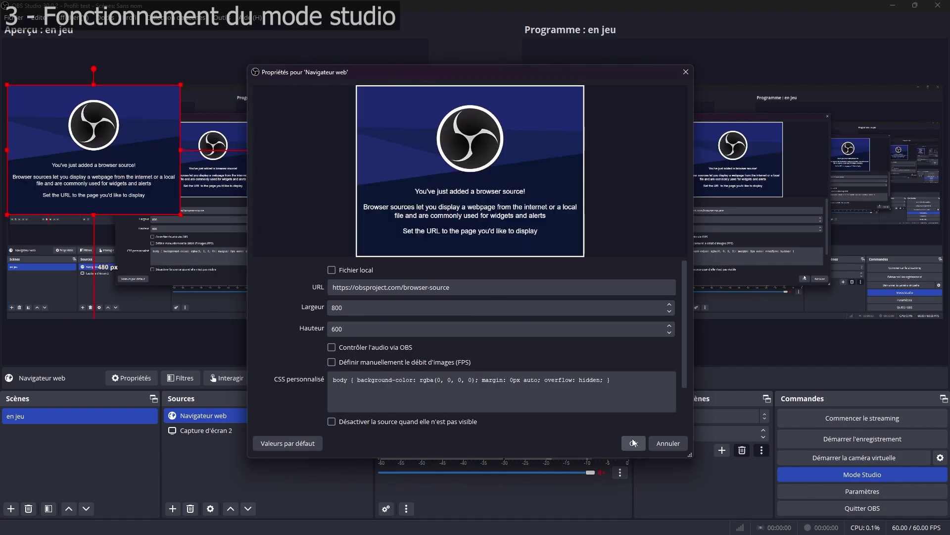
left_click(633, 438)
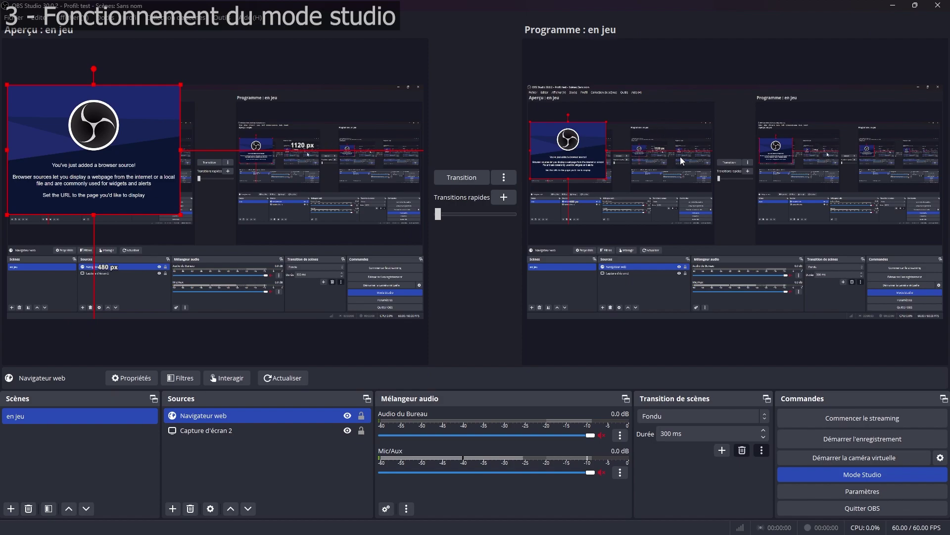
left_click_drag(168, 183, 176, 201)
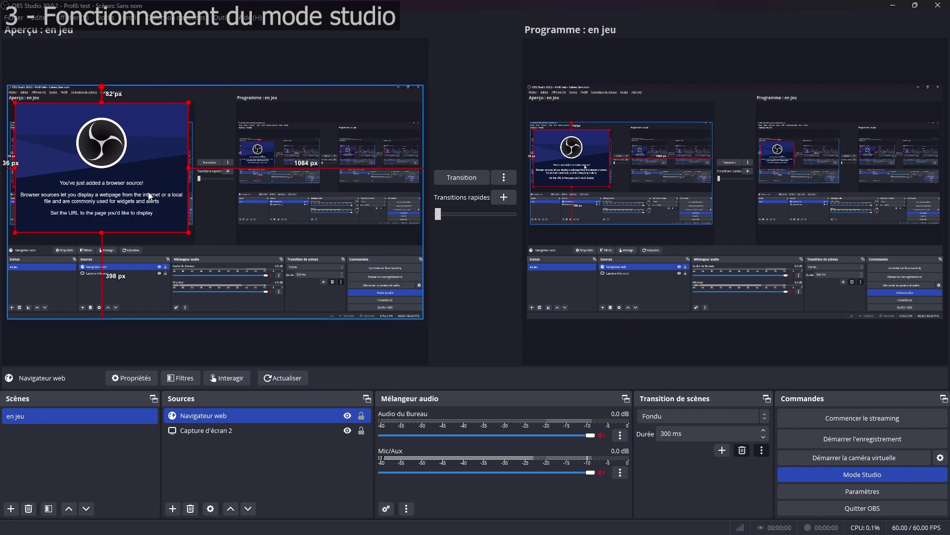
left_click(457, 178)
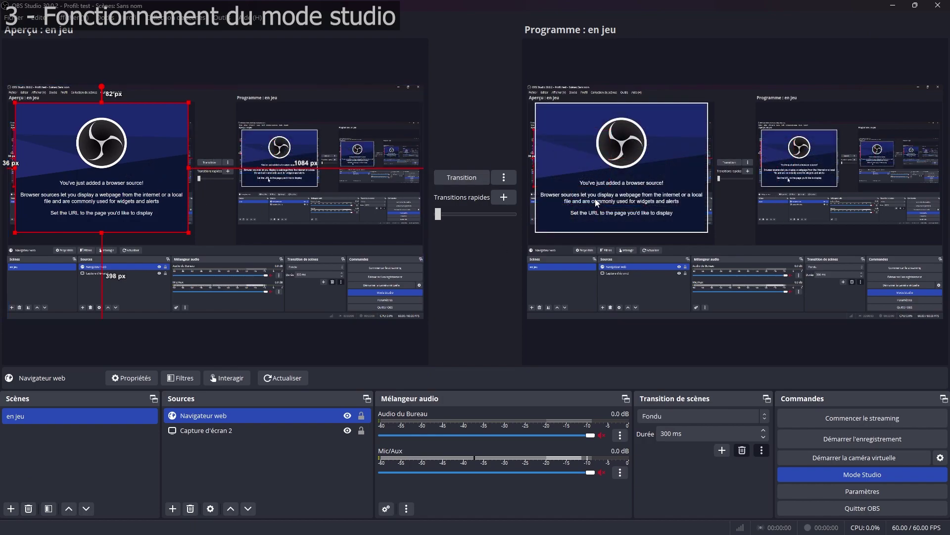
left_click(193, 513)
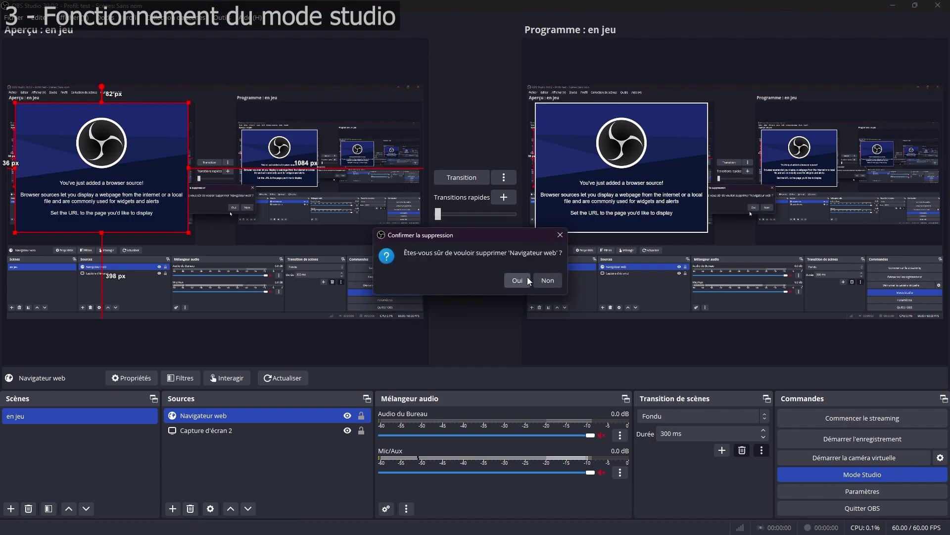
left_click(522, 282)
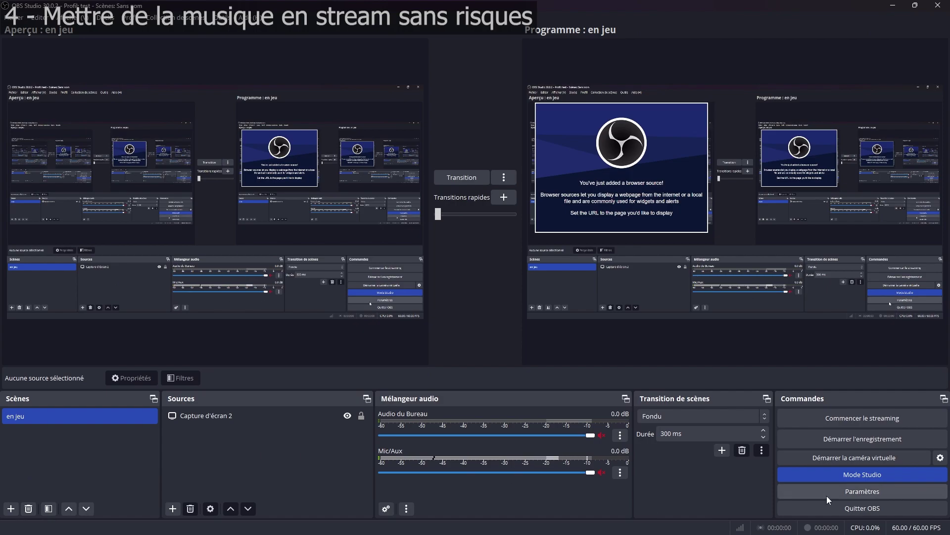
Step: Enable the Piste de VOD Twitch on audio track 6 in the Sortie settings
left_click(869, 492)
left_click(280, 143)
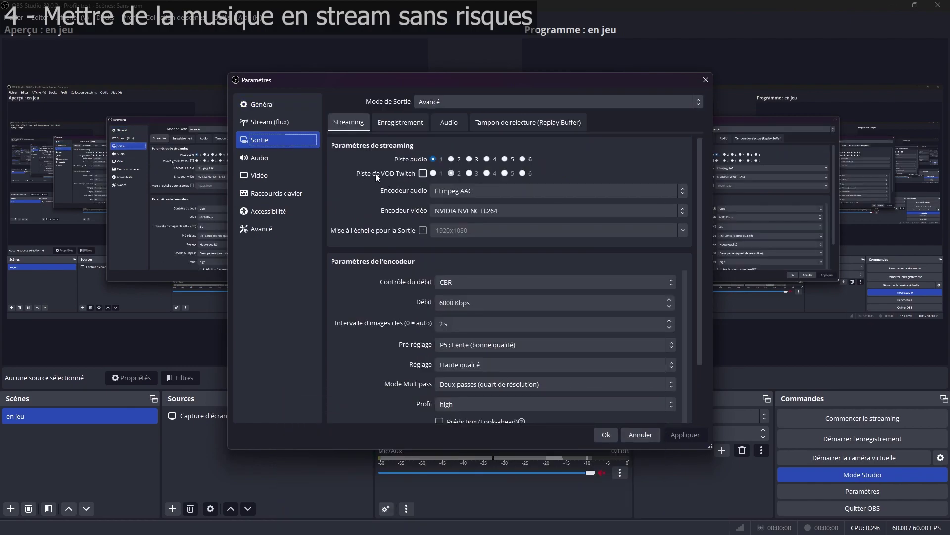
left_click(424, 173)
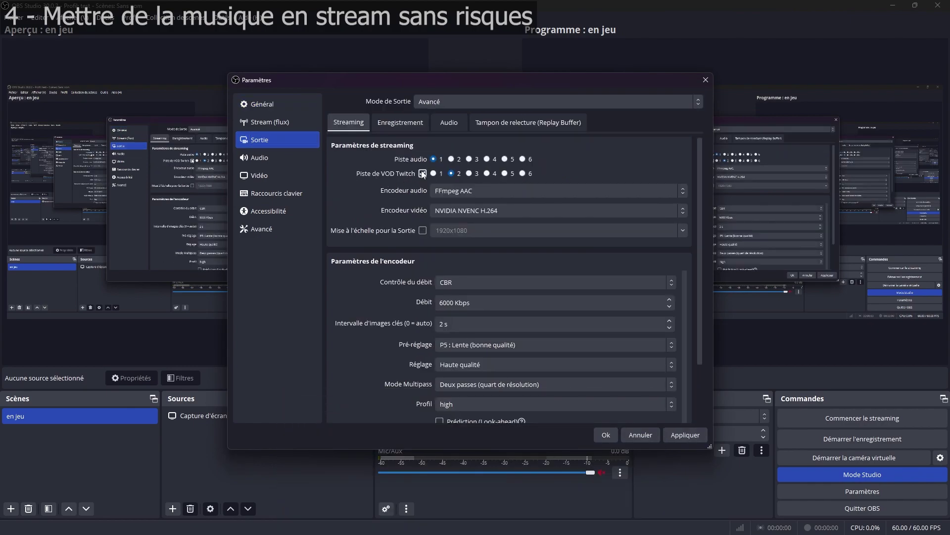
left_click(523, 173)
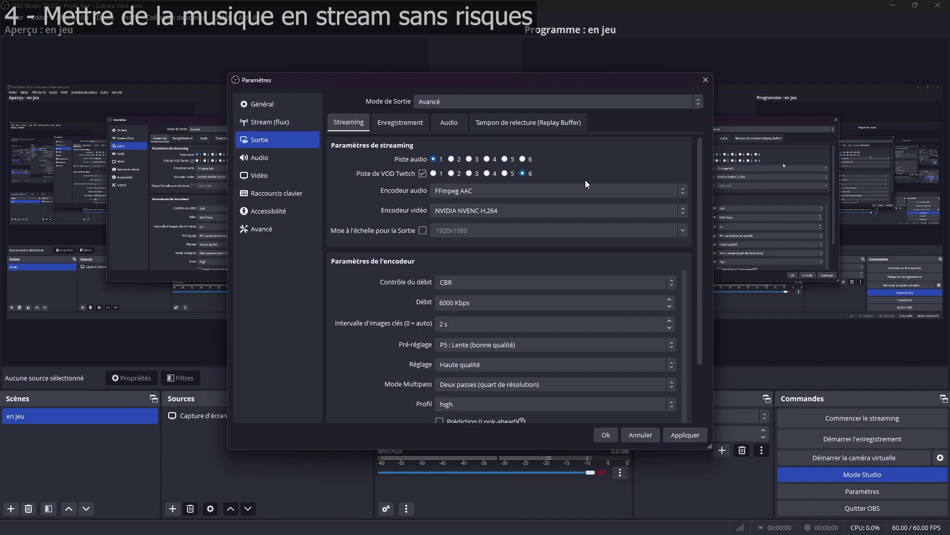
left_click(607, 436)
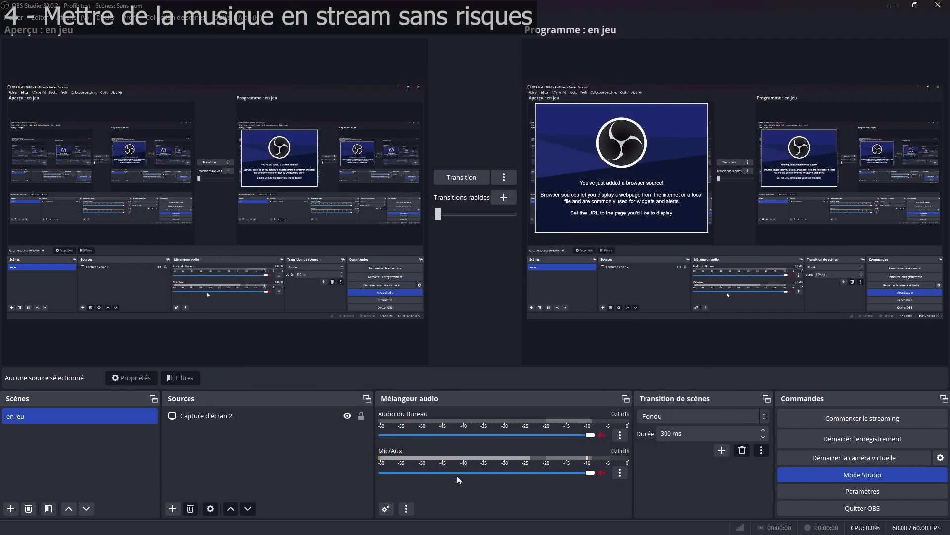
Step: Open Advanced Audio Properties, then start and cancel a media source named 'musique'
left_click(385, 508)
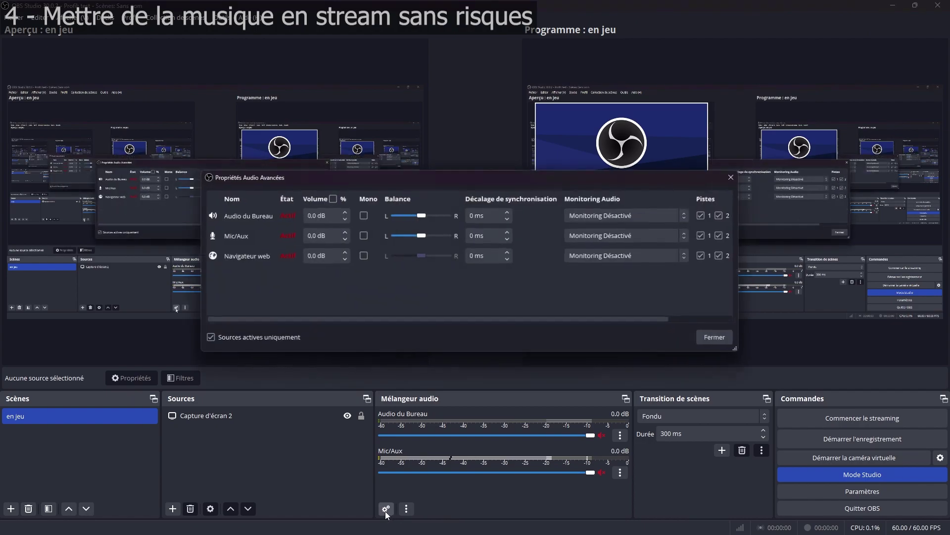
left_click(173, 508)
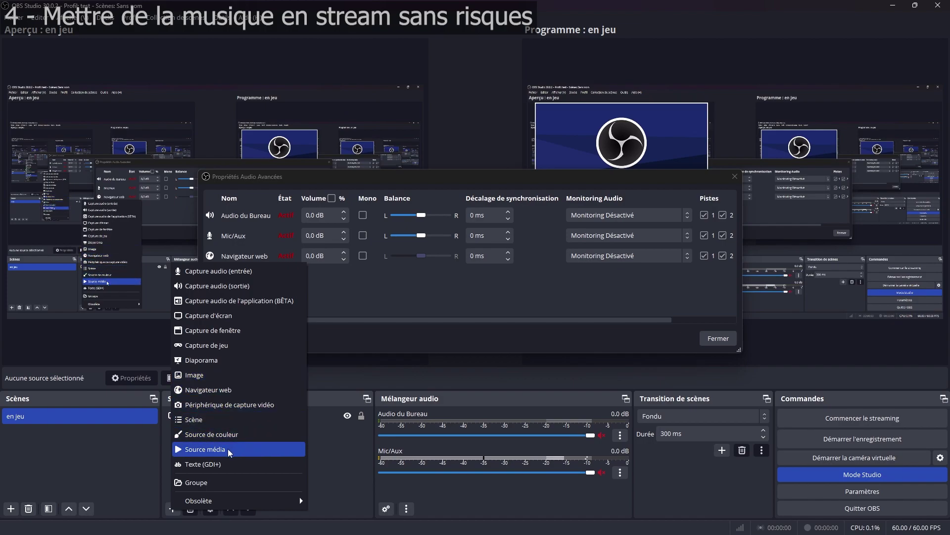
left_click(229, 452)
type("musique")
left_click(534, 332)
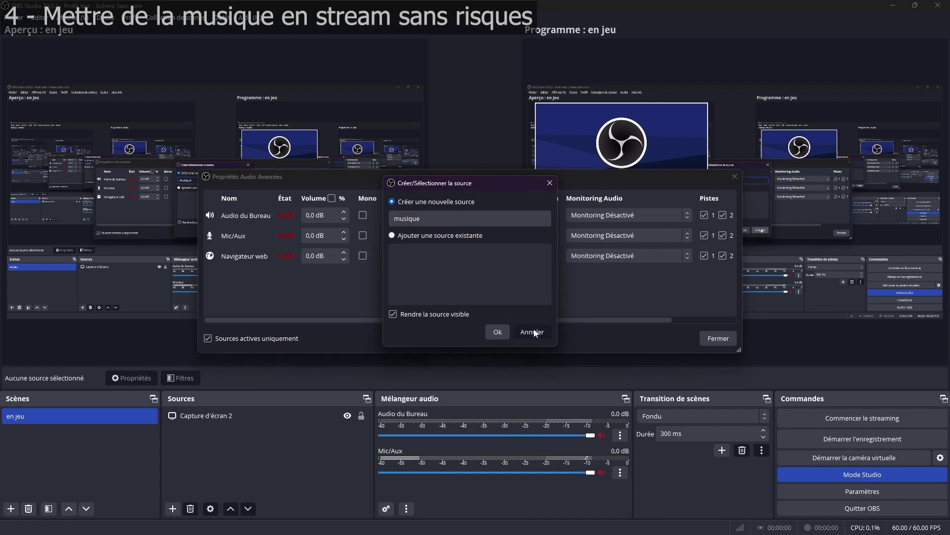
Step: Add a Capture audio de l'application source named 'musique' with default properties and select it
left_click(173, 508)
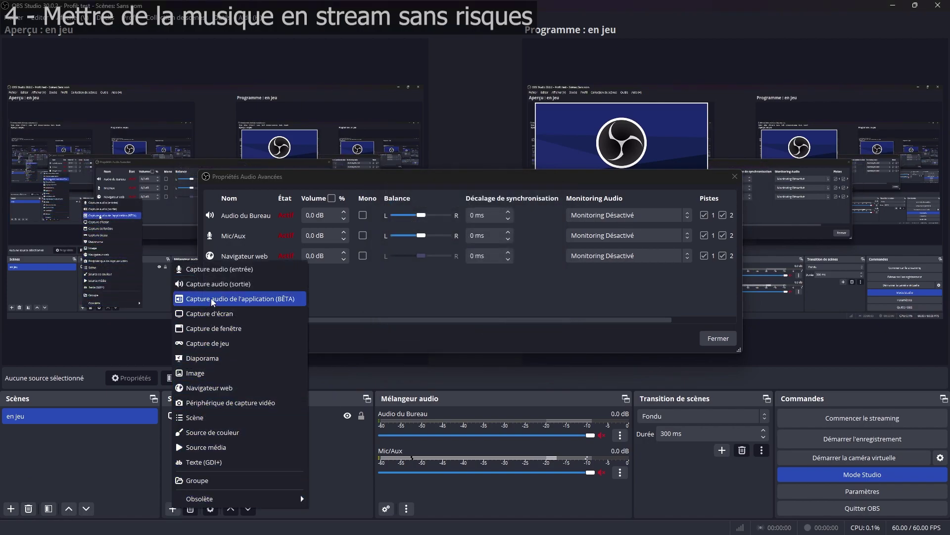
left_click(213, 300)
type("musique")
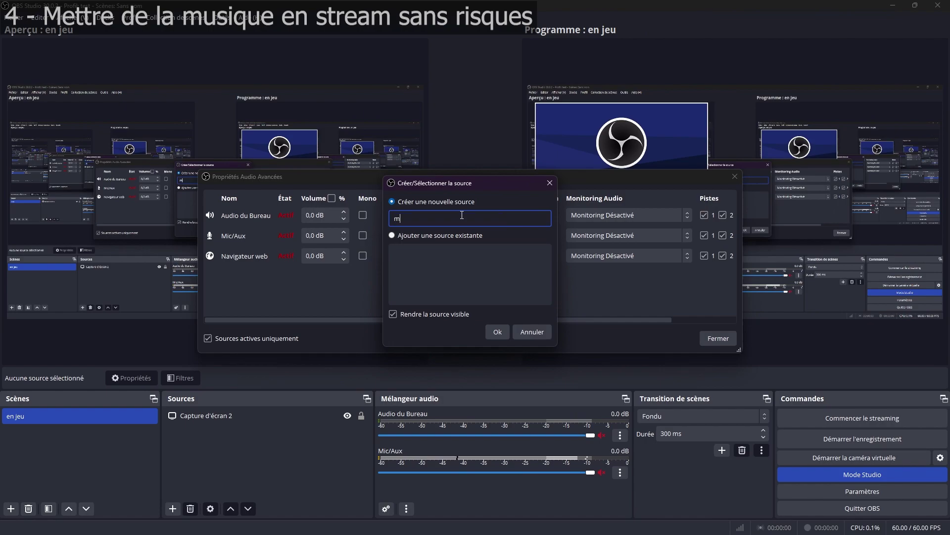
left_click(500, 336)
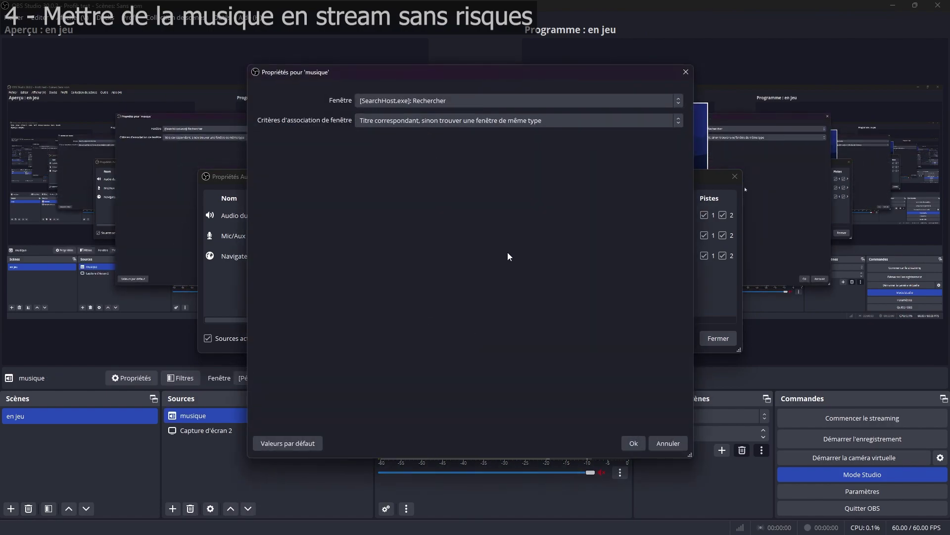
left_click(634, 443)
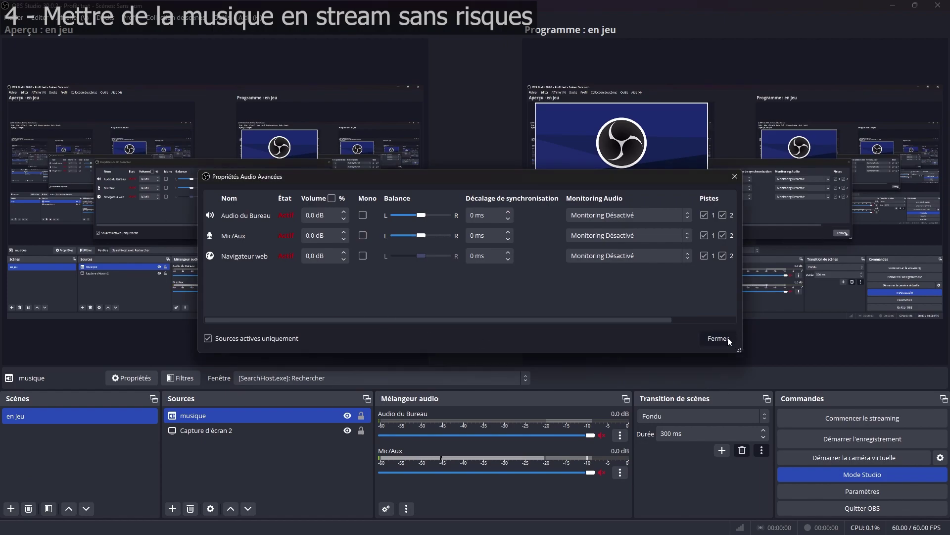
left_click(718, 338)
left_click(270, 463)
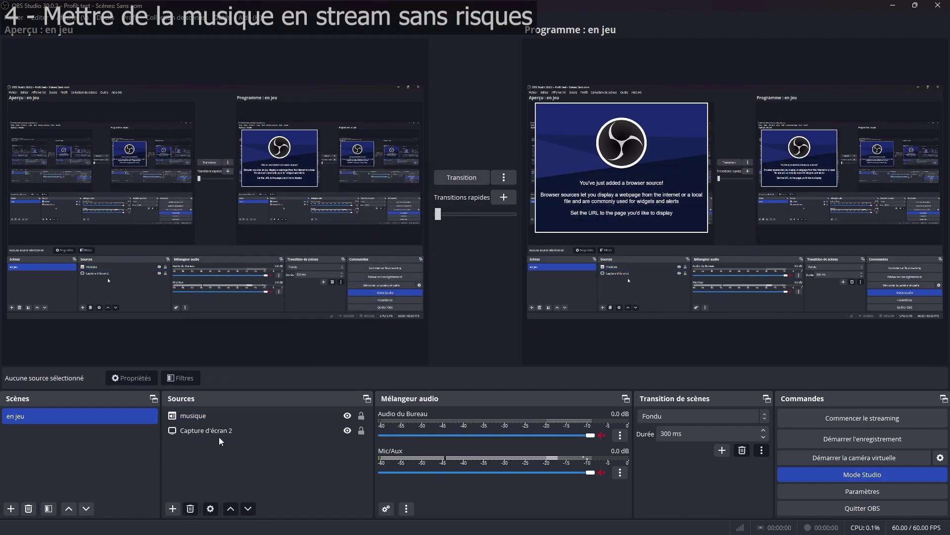
left_click(206, 416)
left_click(205, 416)
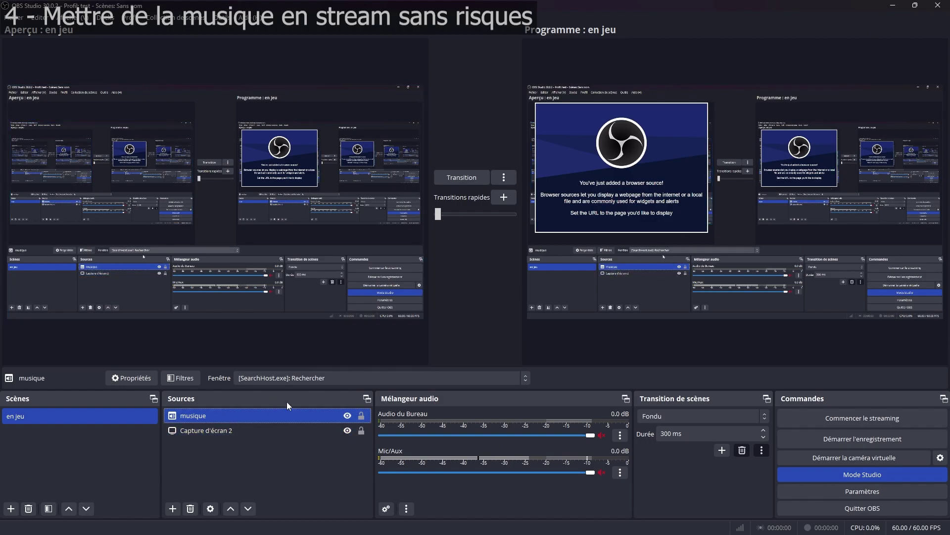
Step: Transition the scene live and untick track 6 for musique in Advanced Audio Properties
left_click(471, 177)
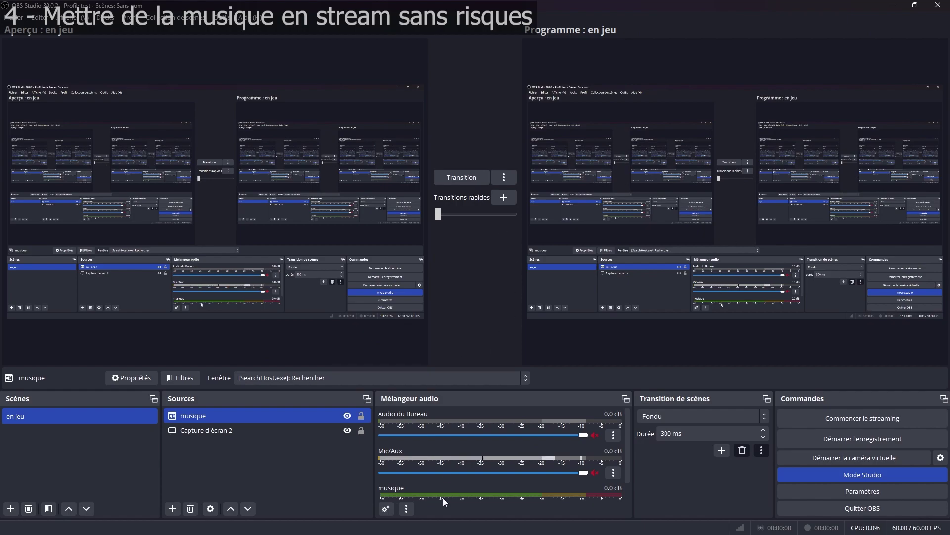
scroll(456, 423, "down", 2)
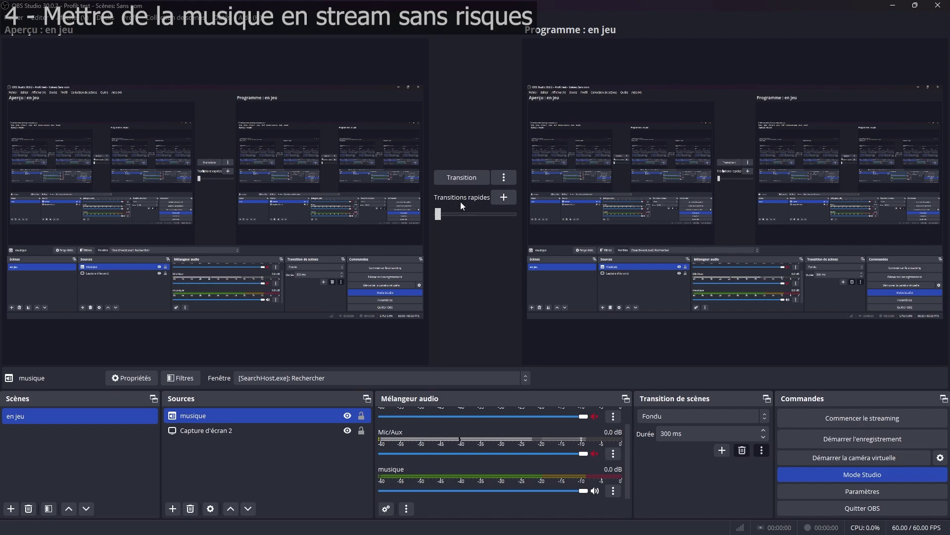
left_click(386, 509)
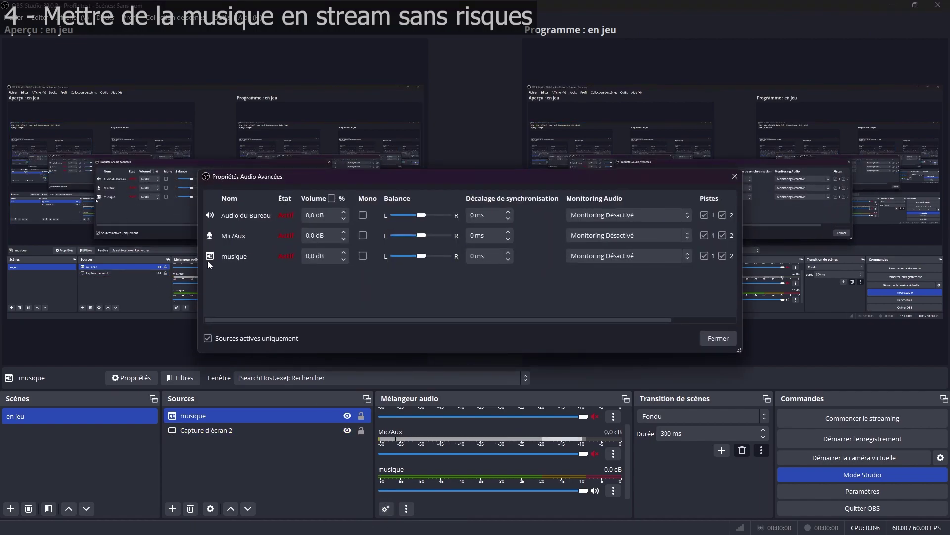
left_click_drag(323, 319, 474, 322)
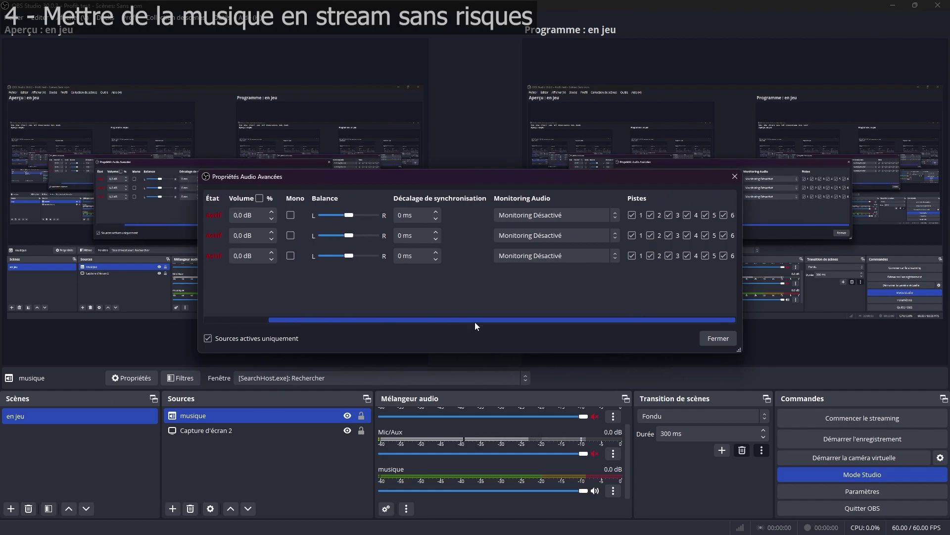
left_click(724, 256)
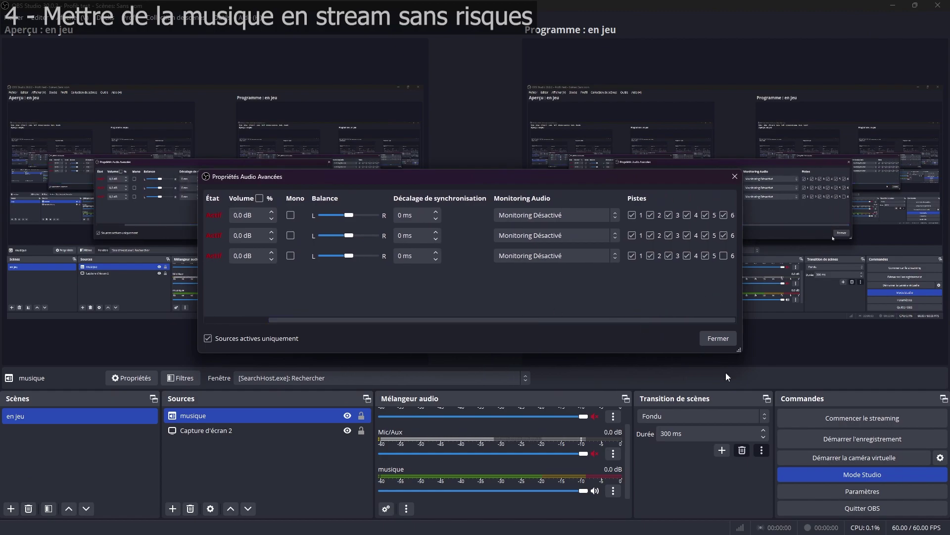
Step: Check in the Sortie settings that the Twitch VOD track is 6, closing without changes
left_click(841, 488)
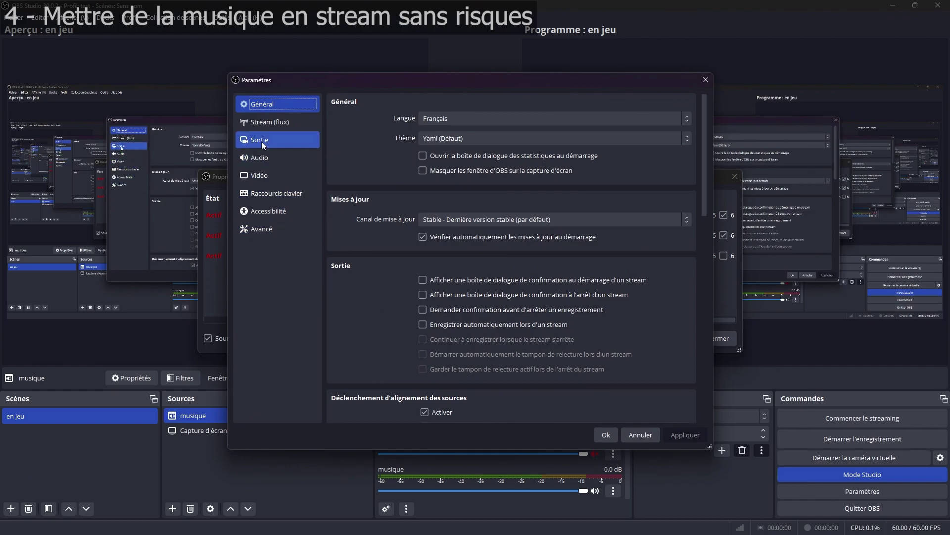
left_click(261, 141)
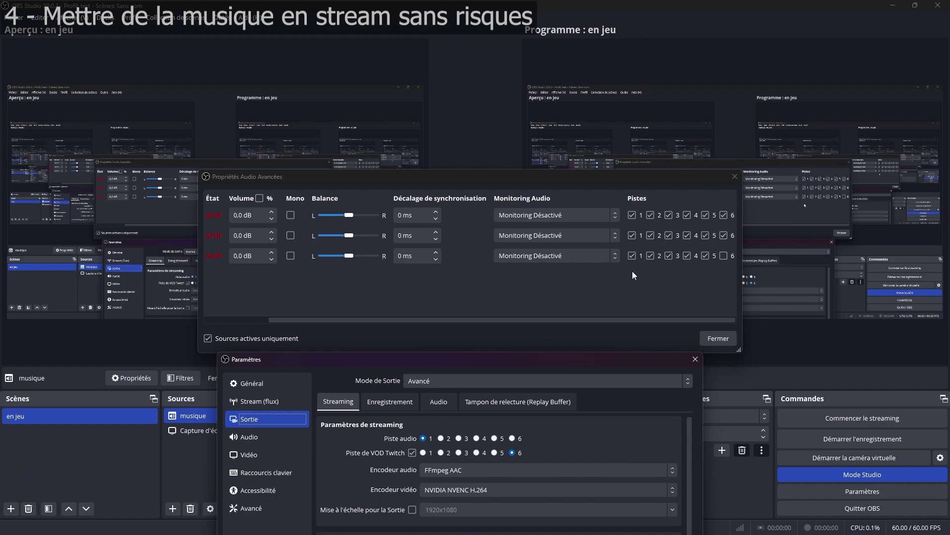
left_click_drag(530, 364, 534, 126)
left_click(590, 475)
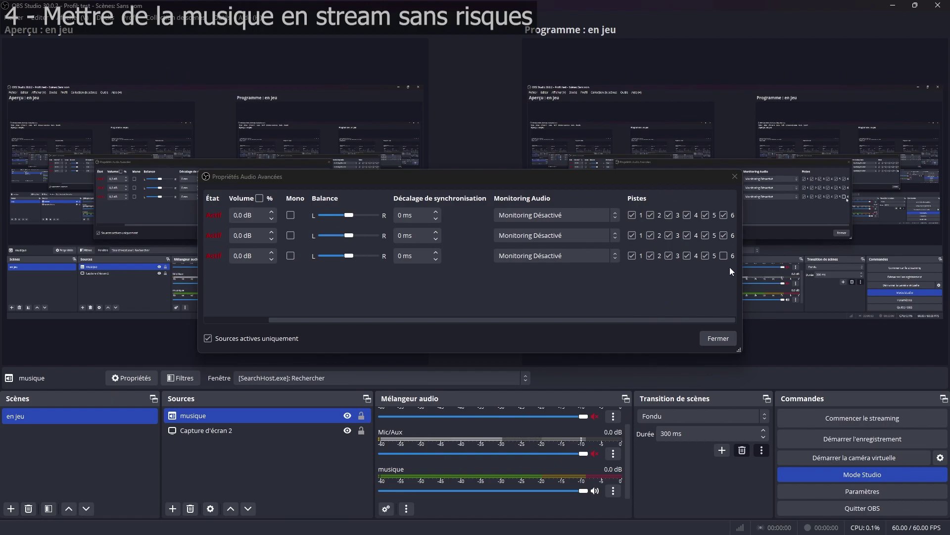
Step: Verify musique's track 6 stays unticked and close Advanced Audio Properties
left_click_drag(681, 320, 570, 325)
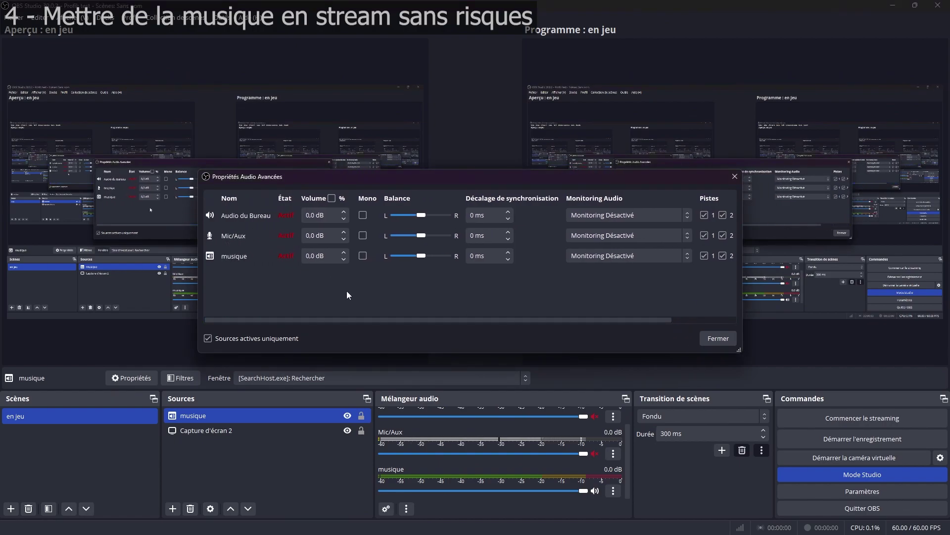
left_click_drag(408, 319, 656, 321)
left_click(724, 255)
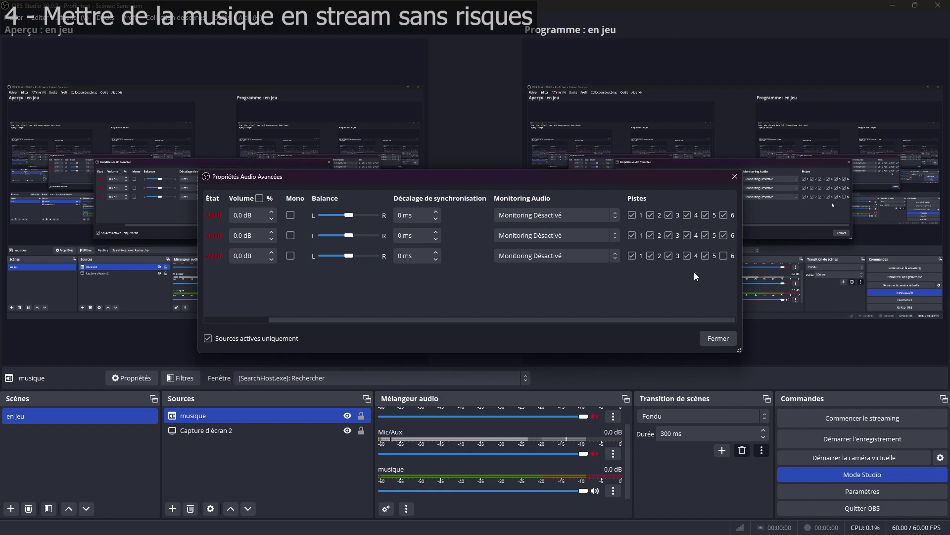
scroll(569, 319, "left", 5)
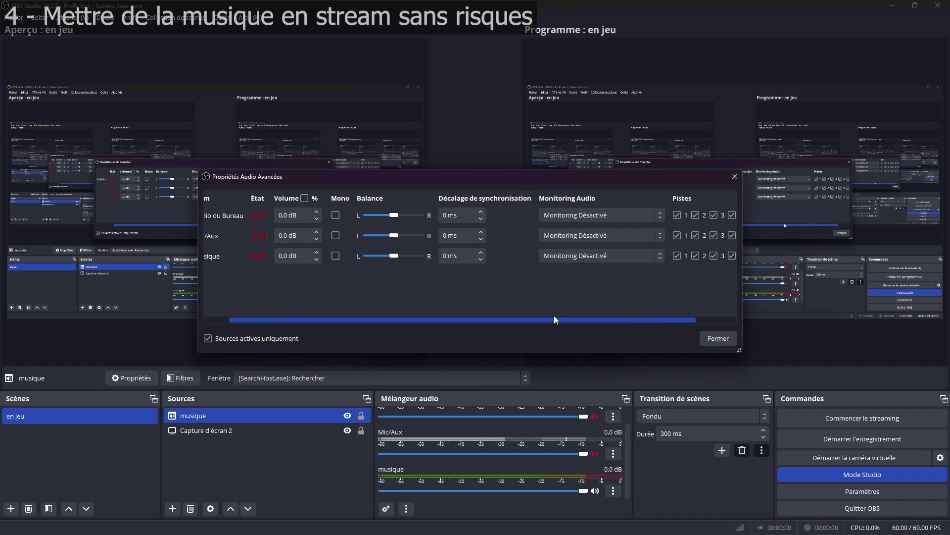
left_click(717, 339)
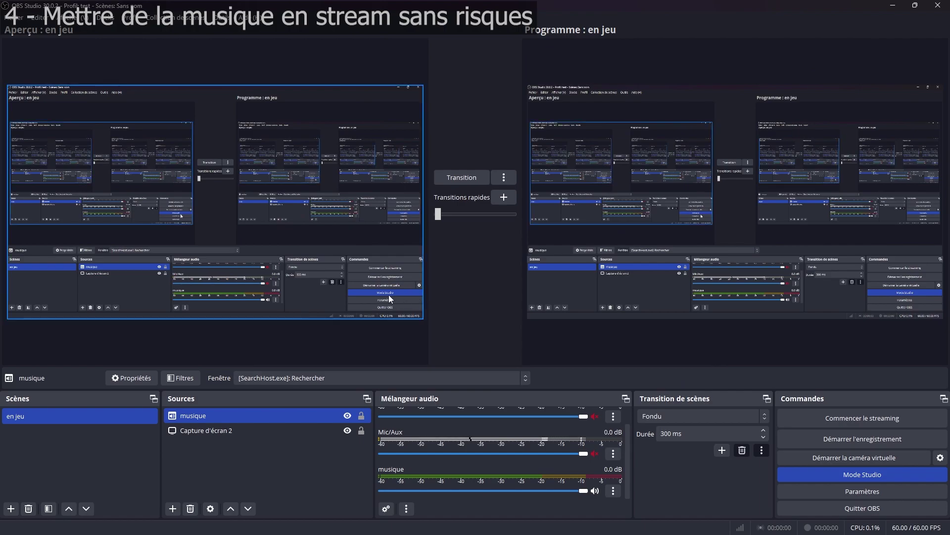